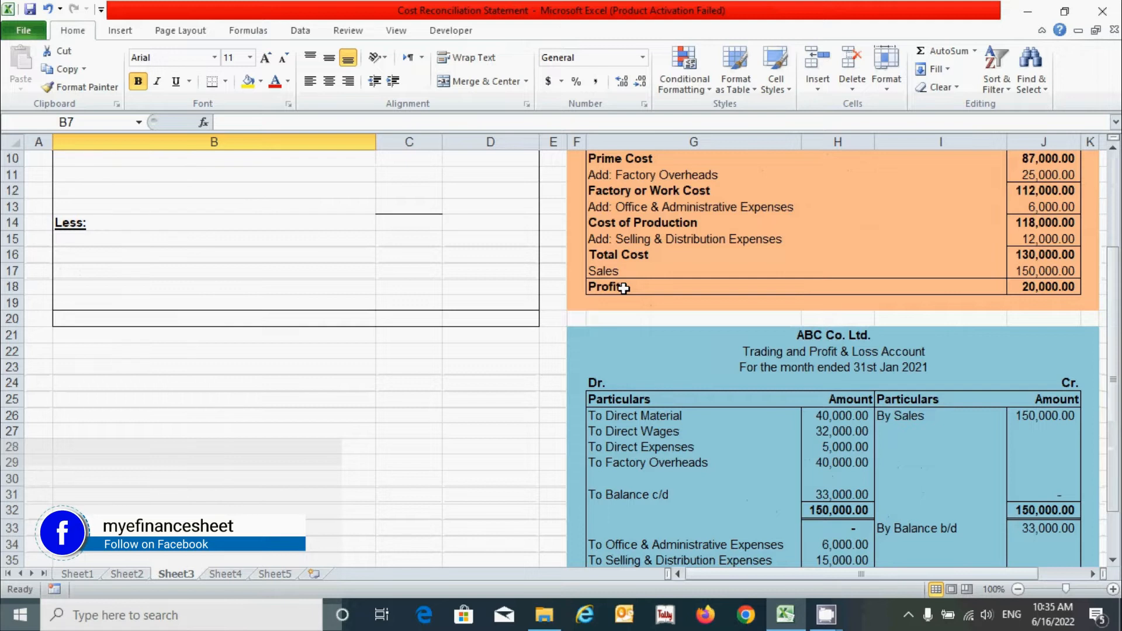
# - Compare the profit in the Cost Sheet with the net profit in the Trading and Profit & Loss Account
pyautogui.scroll(-4, 1074, 396)
pyautogui.click(1075, 396)
pyautogui.click(868, 404)
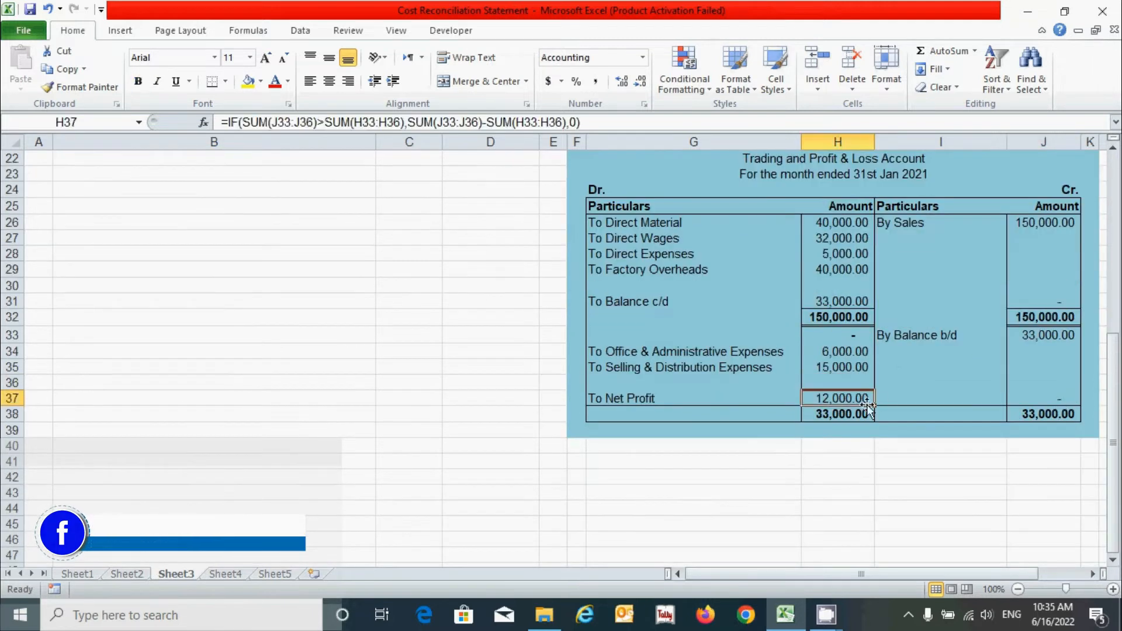
pyautogui.scroll(6, 945, 374)
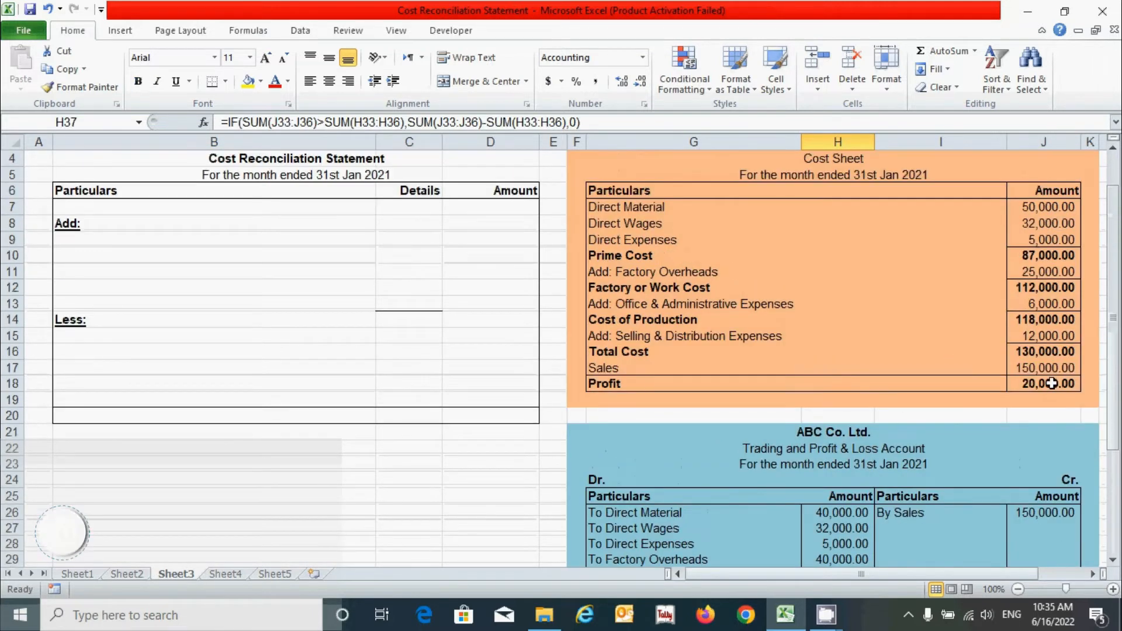
pyautogui.scroll(-2, 1051, 384)
pyautogui.scroll(3, 997, 316)
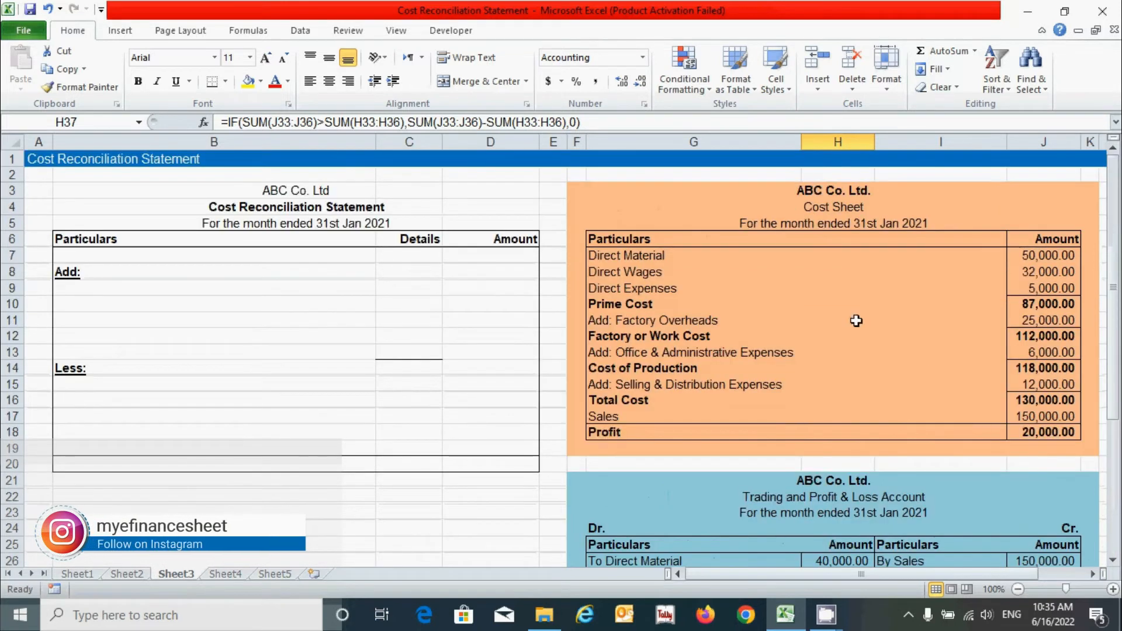
pyautogui.scroll(-2, 840, 354)
pyautogui.scroll(2, 841, 354)
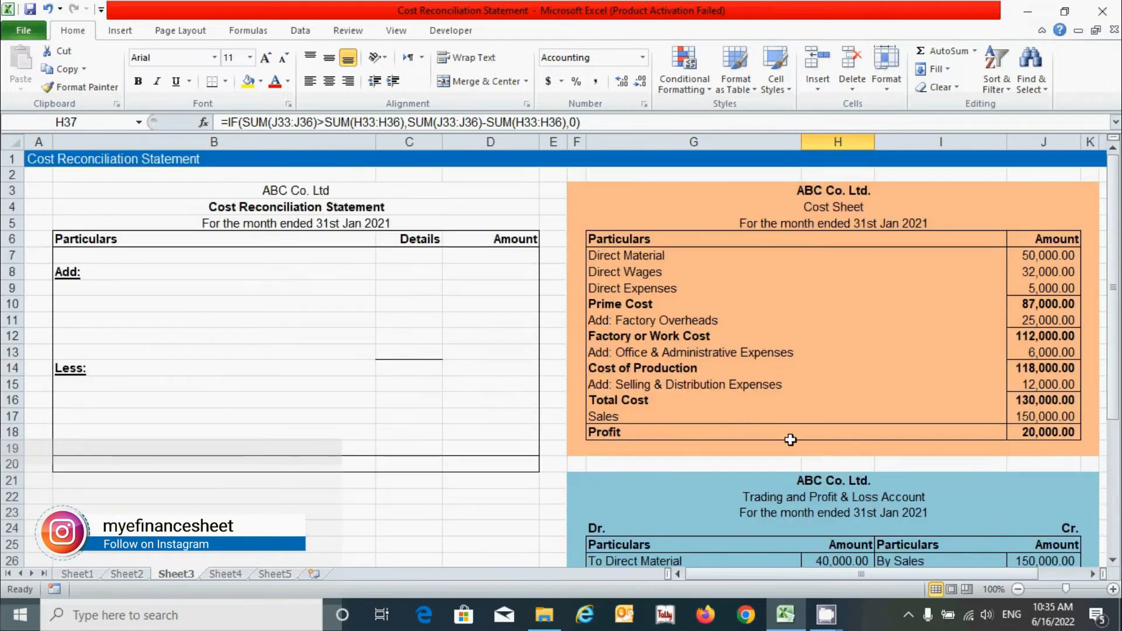
pyautogui.scroll(-3, 784, 444)
pyautogui.scroll(3, 859, 296)
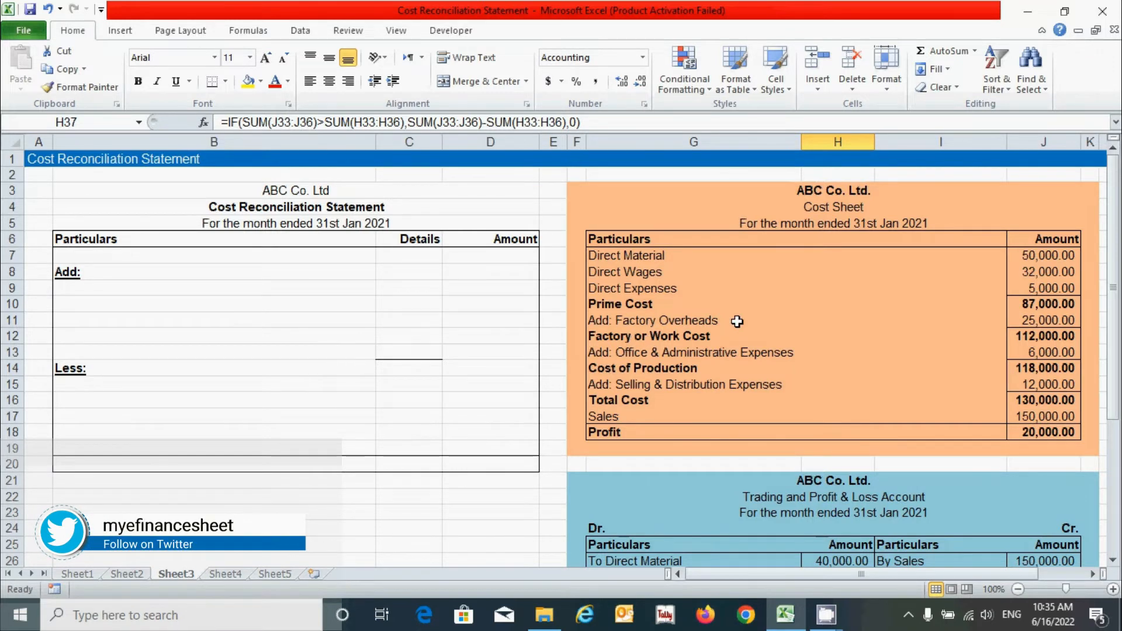
pyautogui.scroll(-2, 737, 321)
pyautogui.scroll(2, 781, 293)
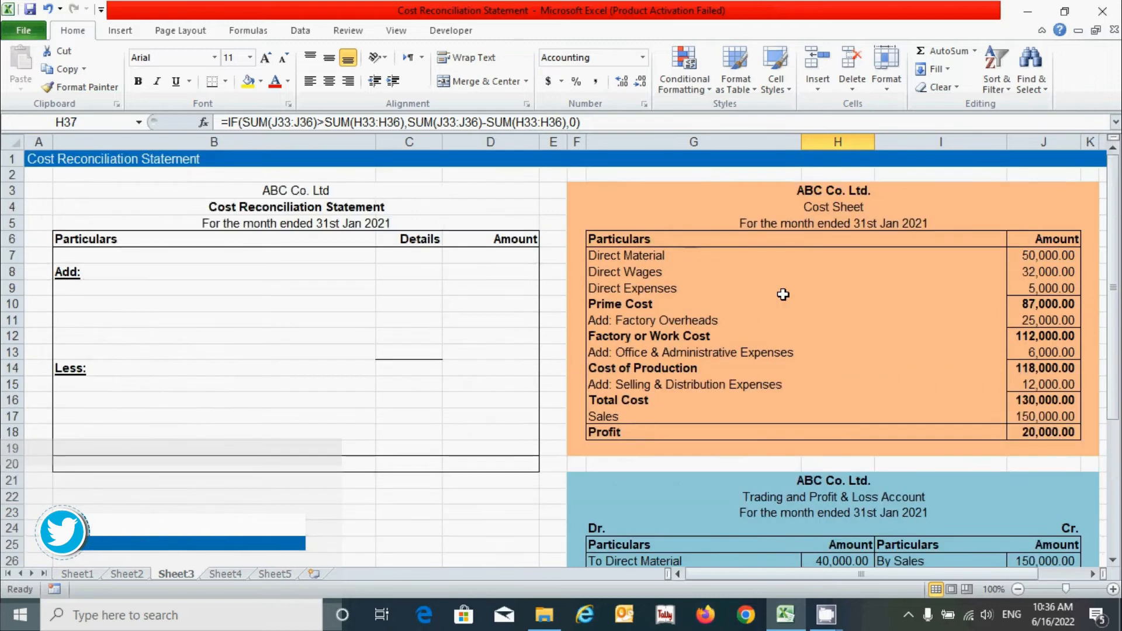
pyautogui.scroll(-1, 728, 468)
pyautogui.scroll(1, 749, 377)
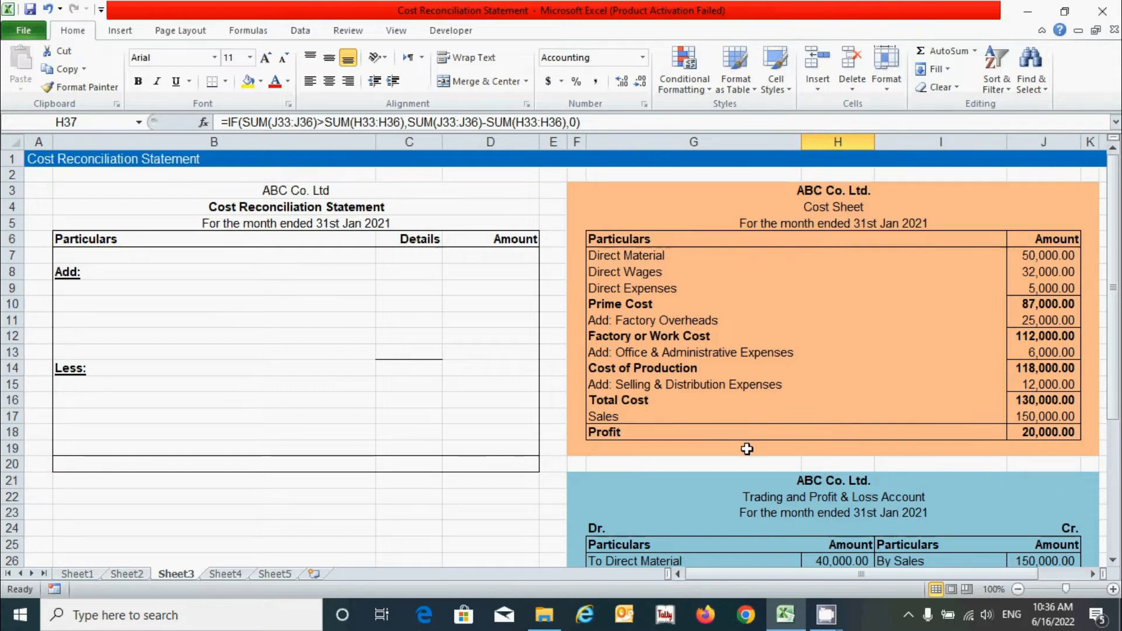
# - Examine the blank Cost Reconciliation Statement layout, including its opening row, Add and Less sections, and closing row
pyautogui.click(169, 272)
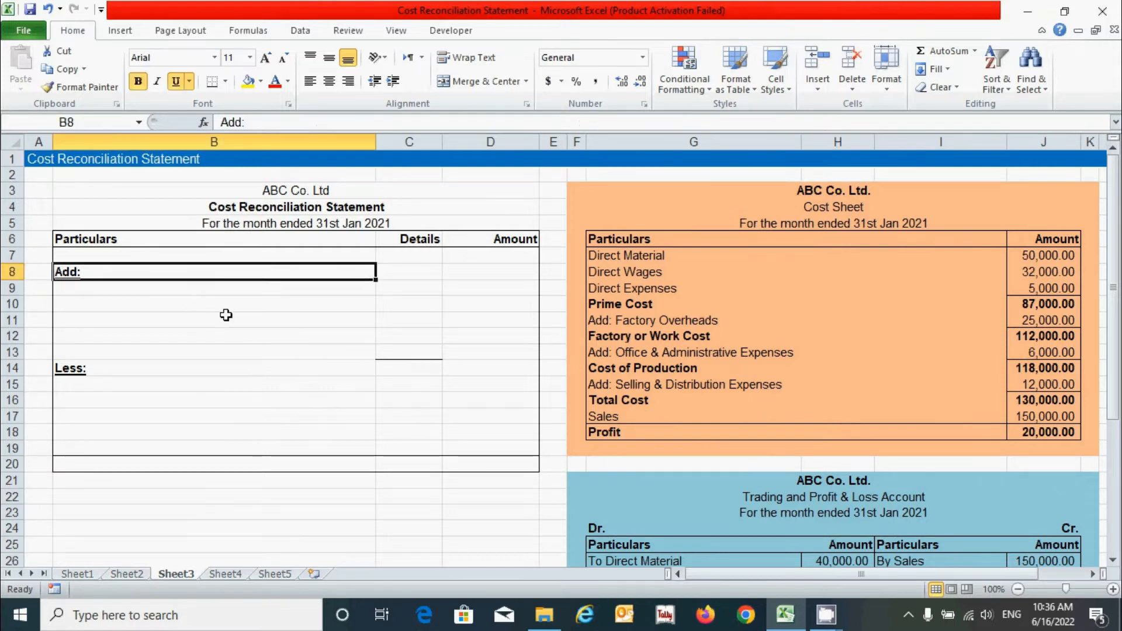
pyautogui.moveTo(205, 255); pyautogui.dragTo(465, 455)
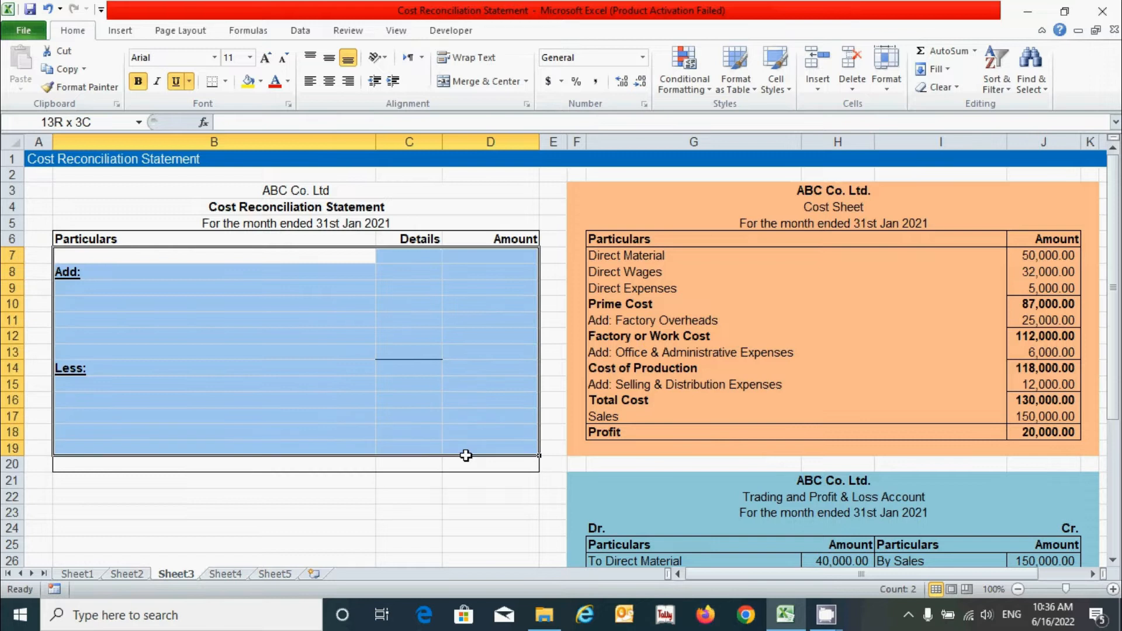
pyautogui.click(120, 399)
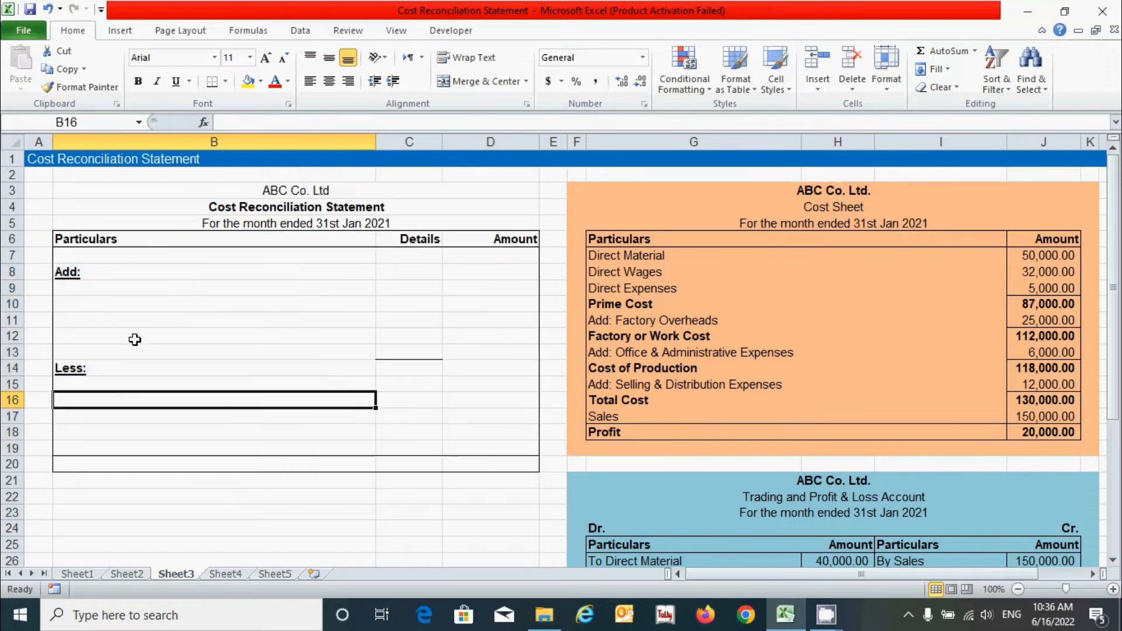
pyautogui.click(137, 290)
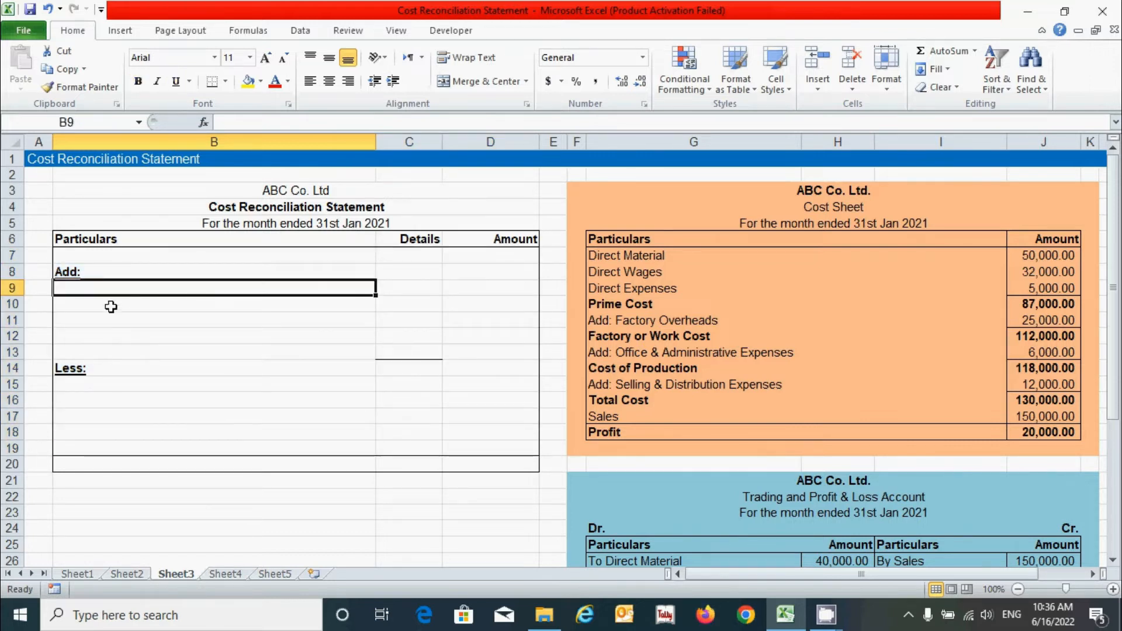
pyautogui.click(96, 382)
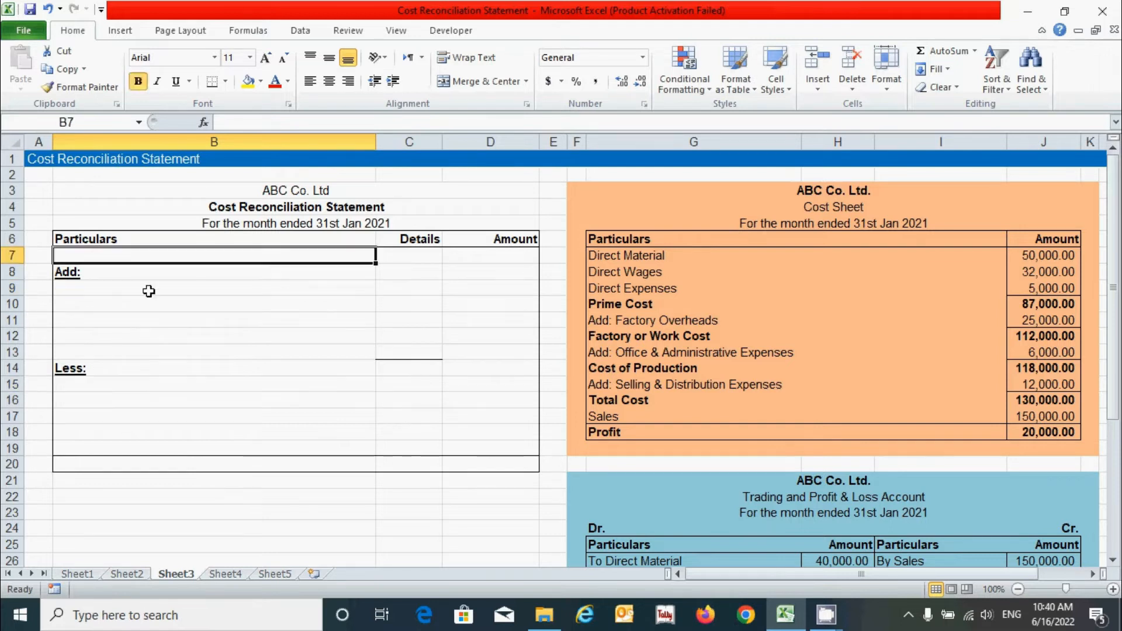
pyautogui.click(147, 289)
pyautogui.click(139, 414)
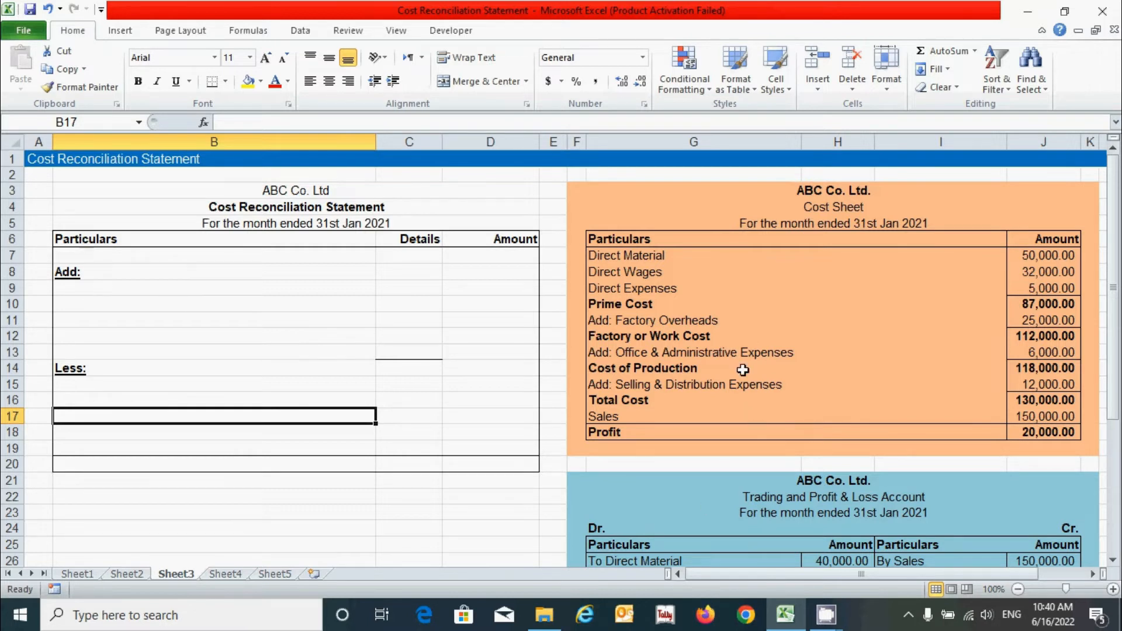
pyautogui.click(95, 307)
pyautogui.click(85, 414)
pyautogui.click(165, 256)
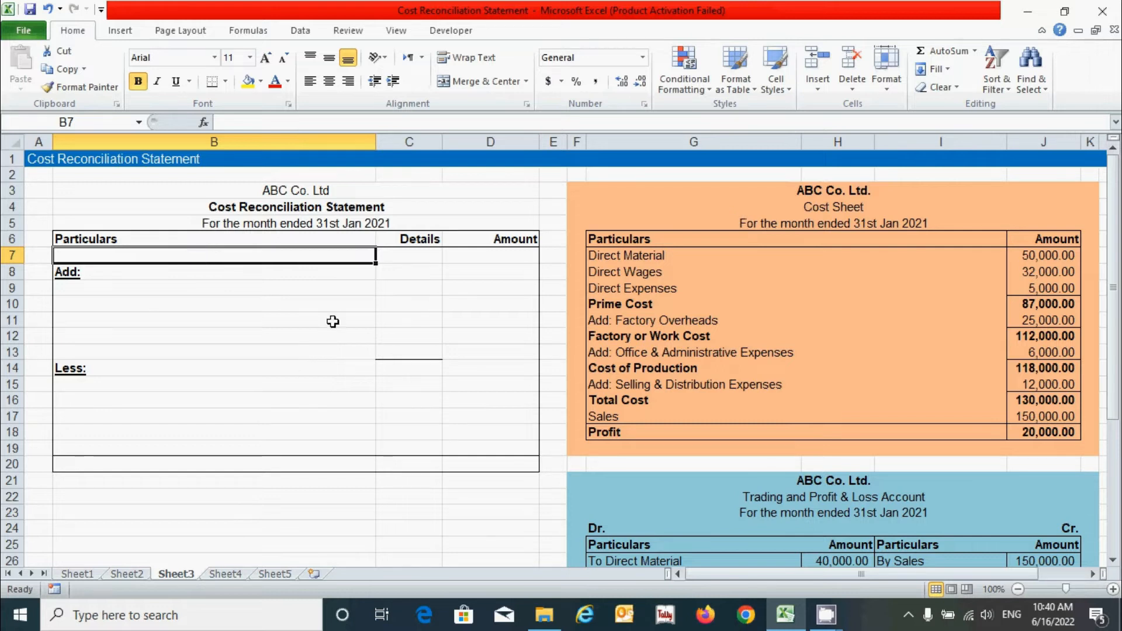
pyautogui.click(326, 467)
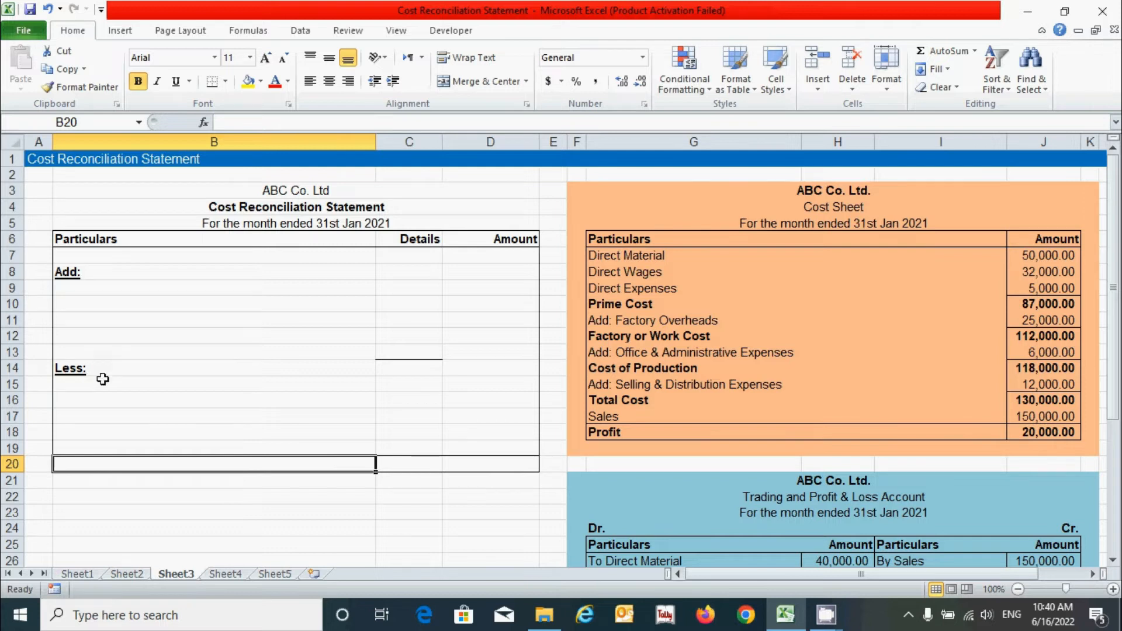
# - Enter "Profit as per Financial Account" as the first particulars line of the reconciliation statement in cell B7
pyautogui.click(239, 254)
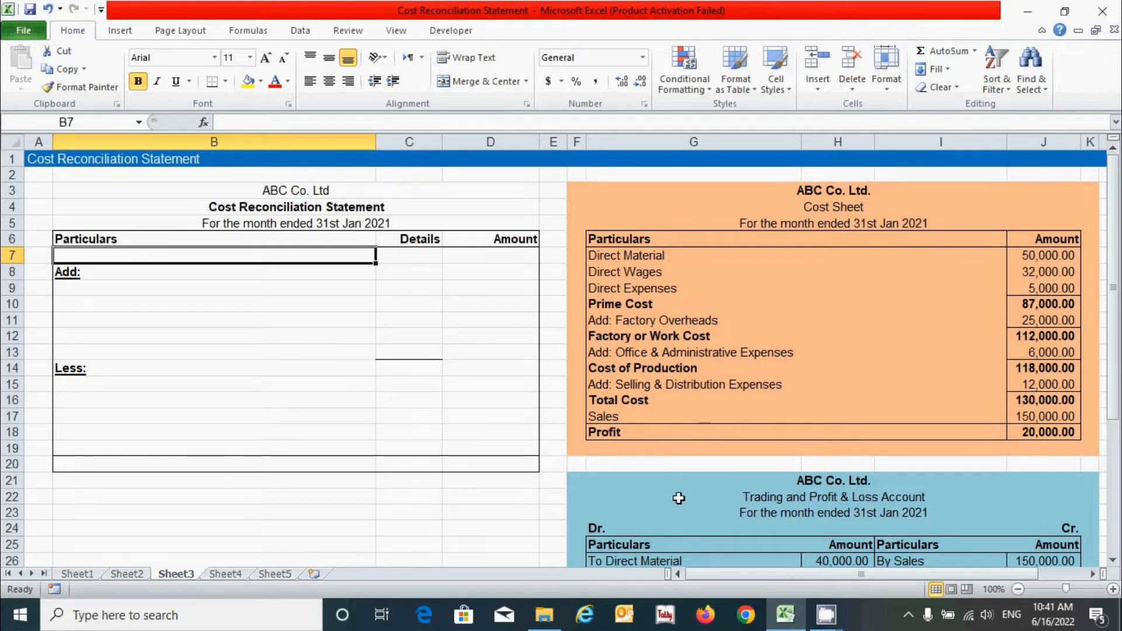
pyautogui.scroll(-5, 713, 480)
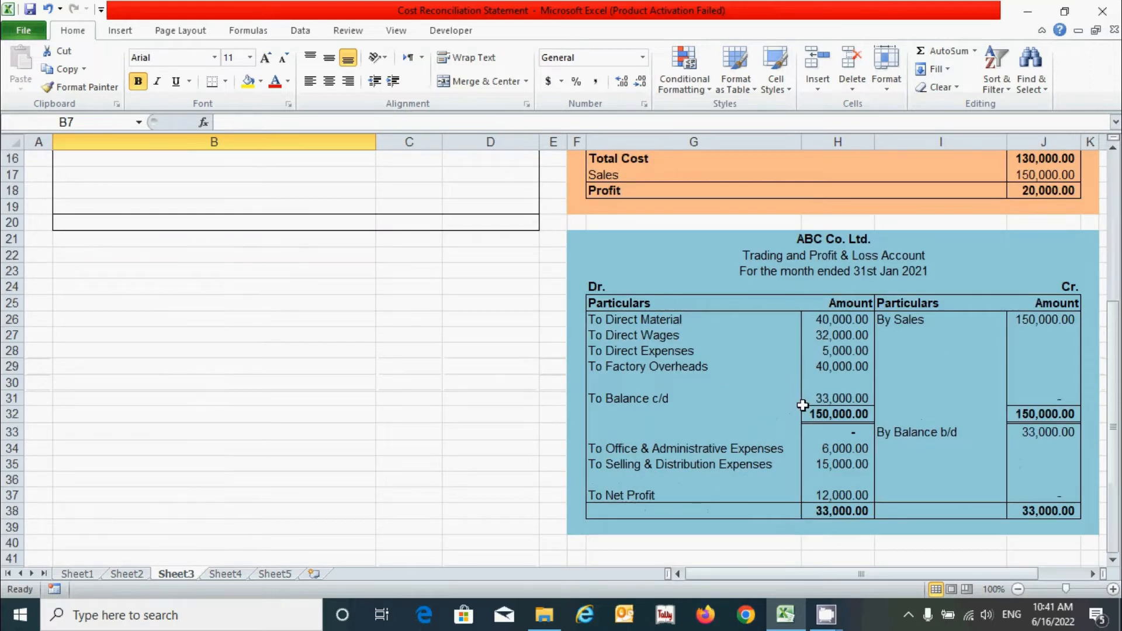
pyautogui.scroll(5, 782, 394)
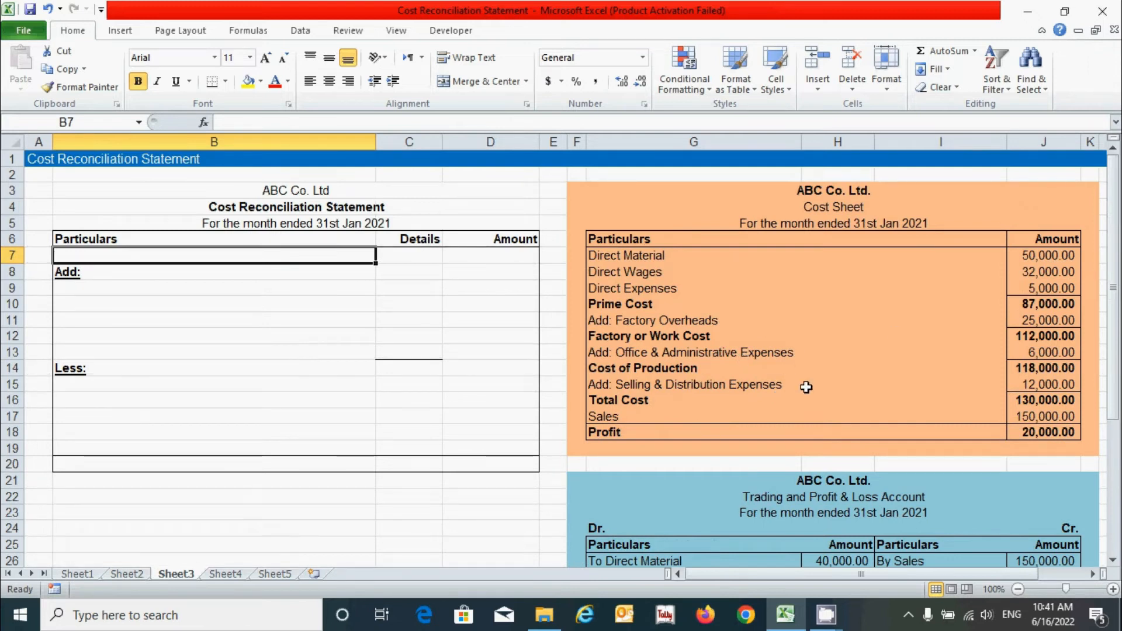
pyautogui.scroll(-3, 739, 469)
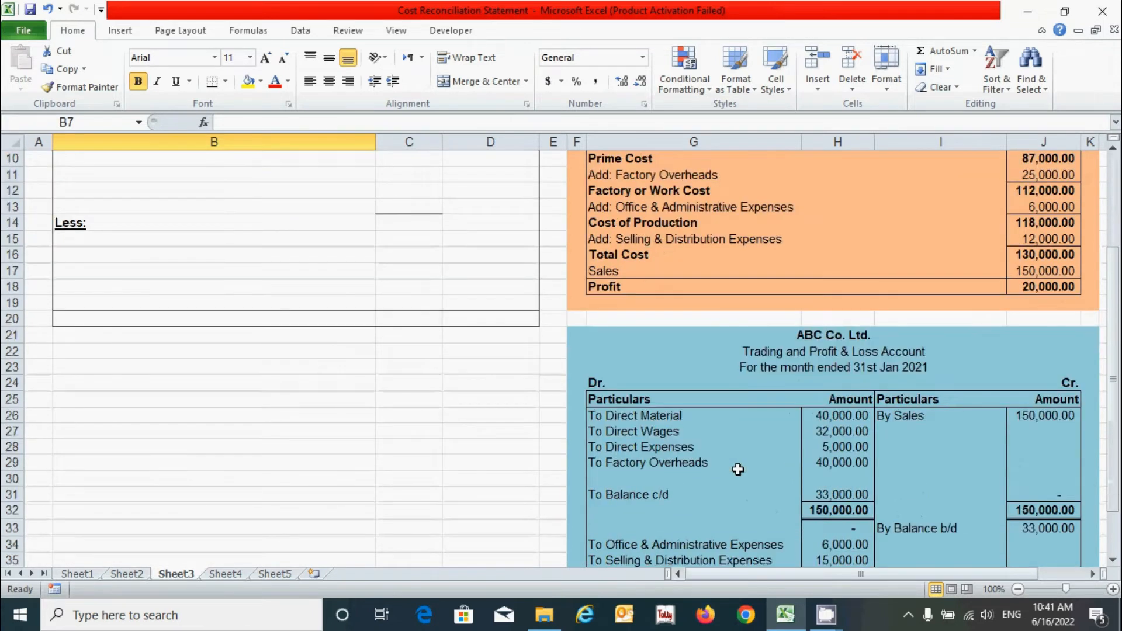
pyautogui.scroll(-3, 731, 470)
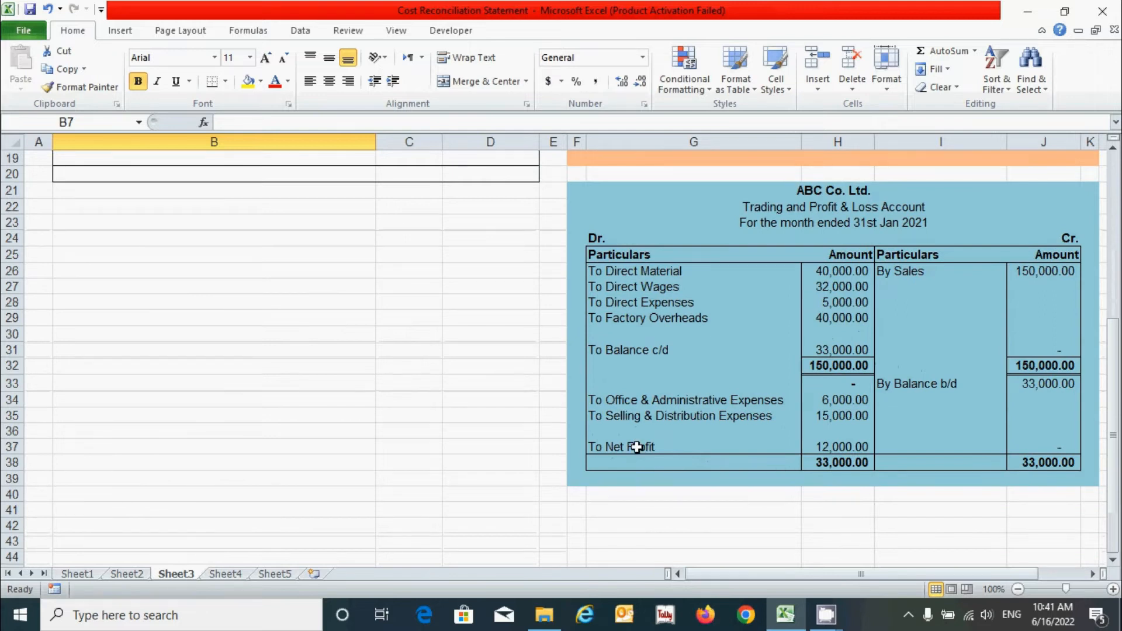
pyautogui.scroll(6, 637, 446)
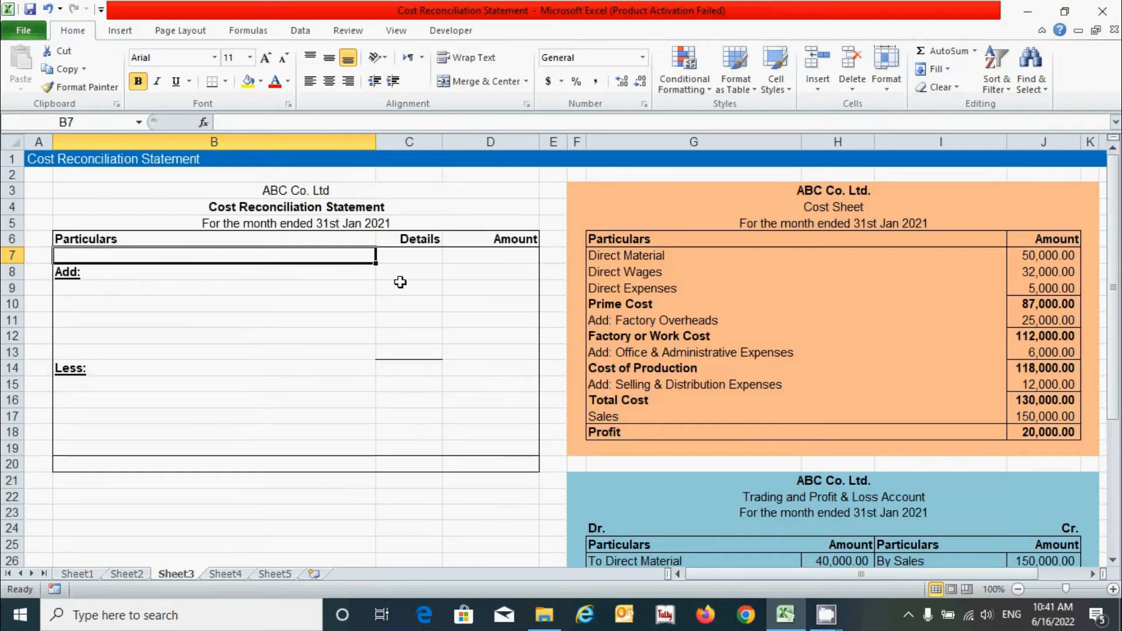
pyautogui.write('Profit a')
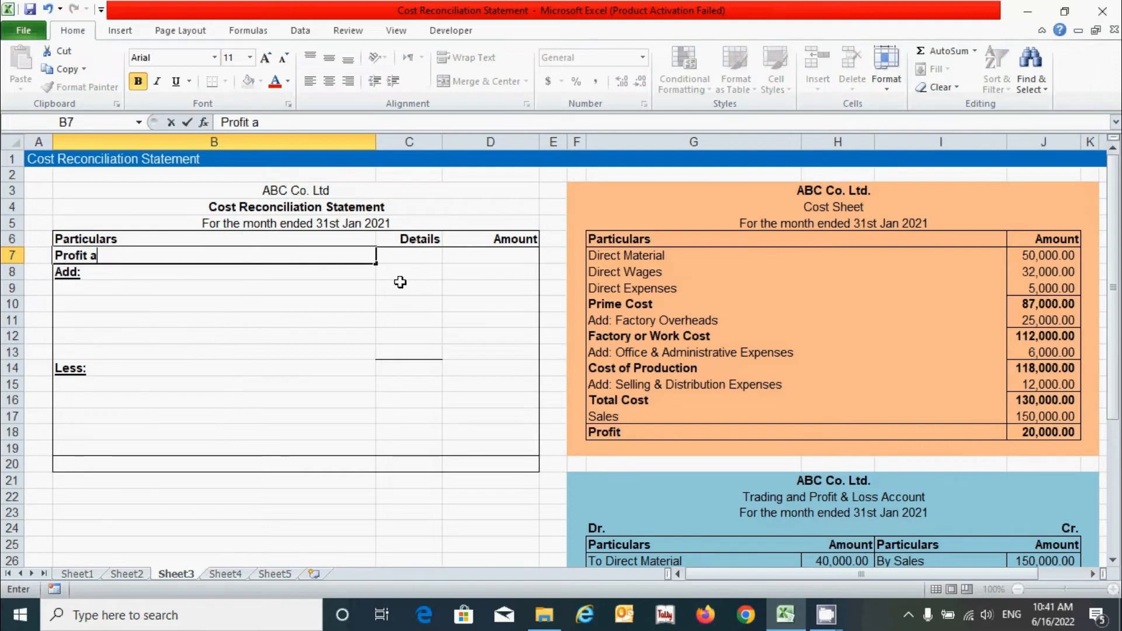
pyautogui.write('s per Financial Ac')
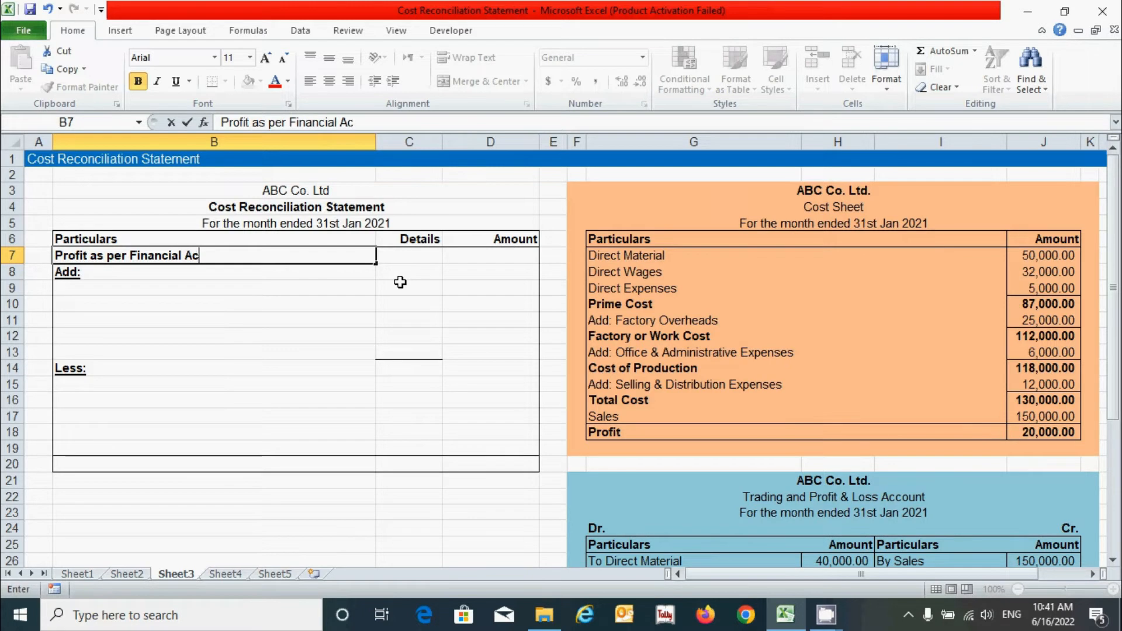
pyautogui.write('count')
pyautogui.press('Tab')
# - Enter the net profit from the Trading and Profit & Loss Account, 12,000, as the amount in cell D7
pyautogui.press('Tab')
pyautogui.scroll(-6, 537, 316)
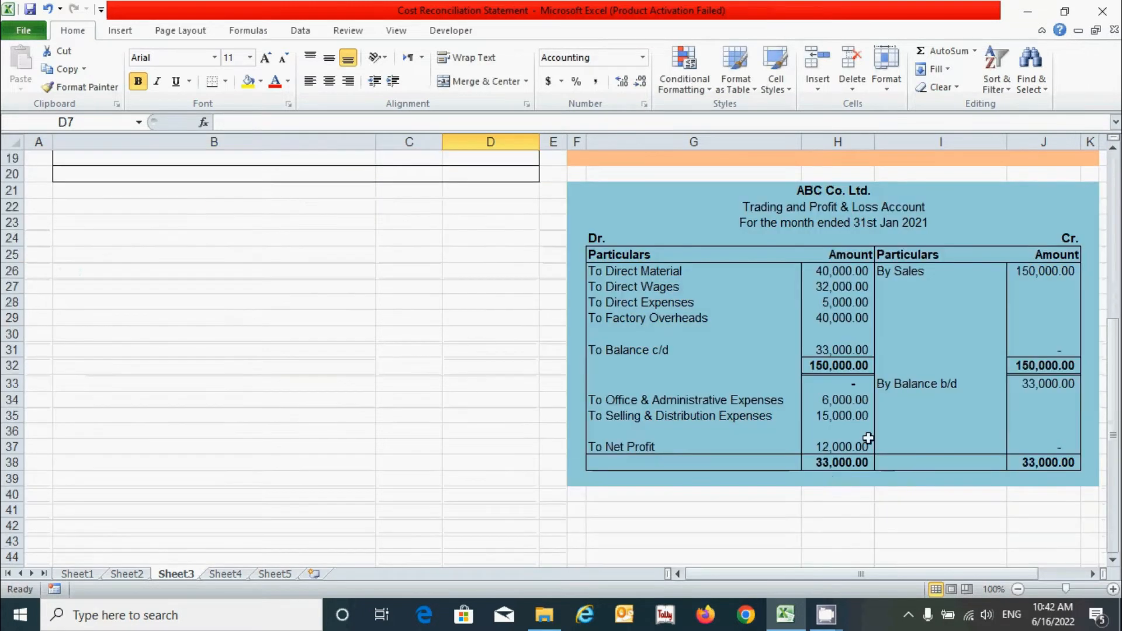
pyautogui.scroll(6, 751, 403)
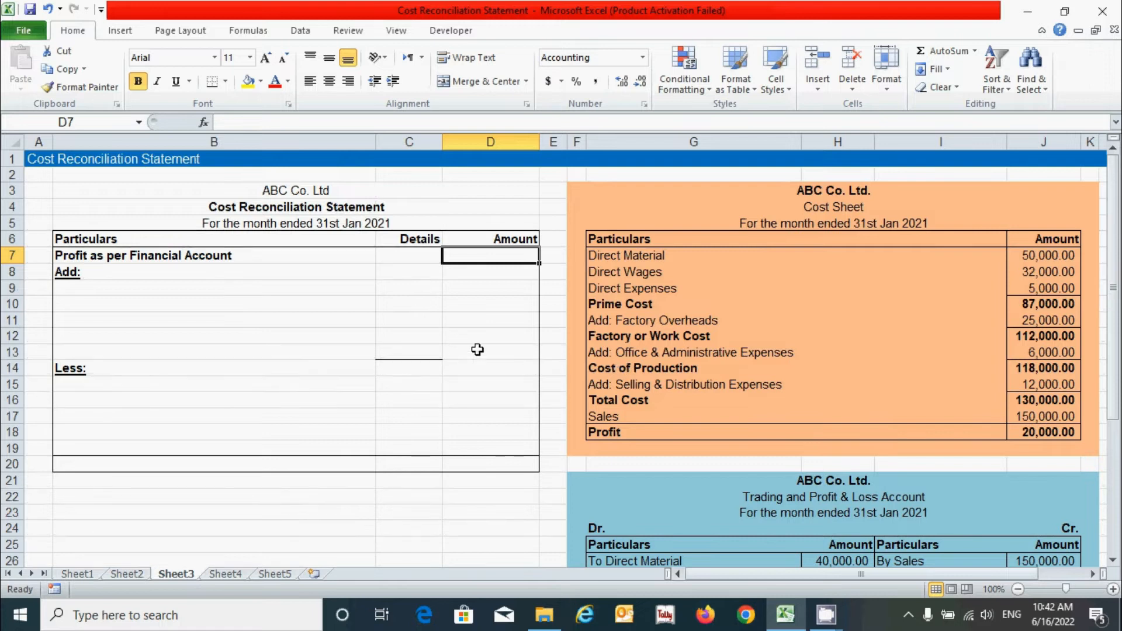
pyautogui.scroll(-5, 768, 396)
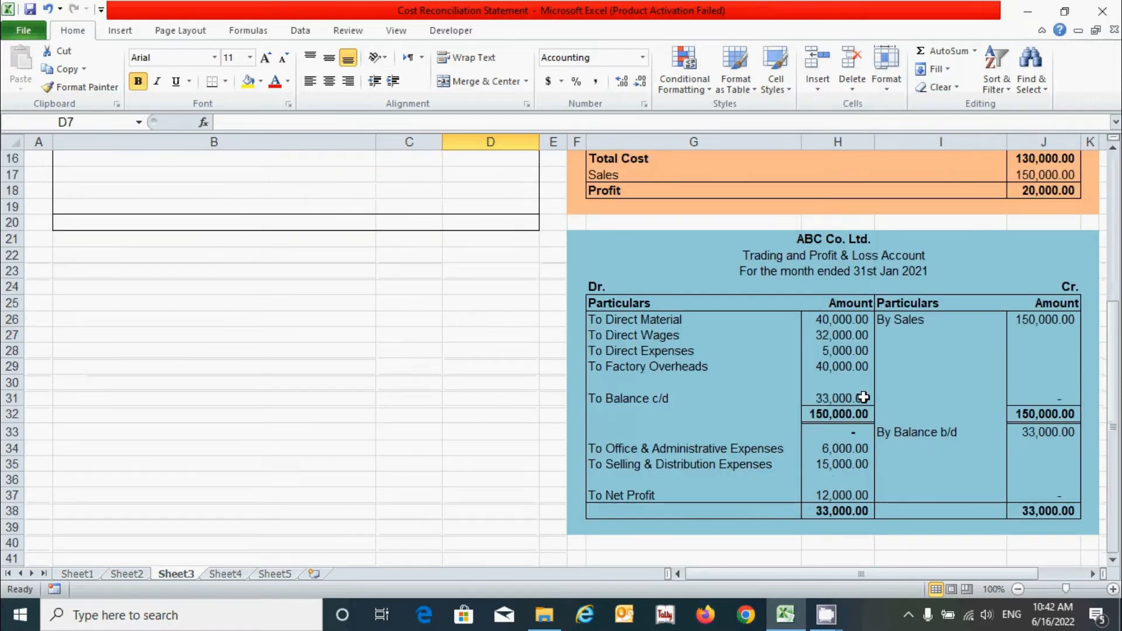
pyautogui.scroll(5, 833, 426)
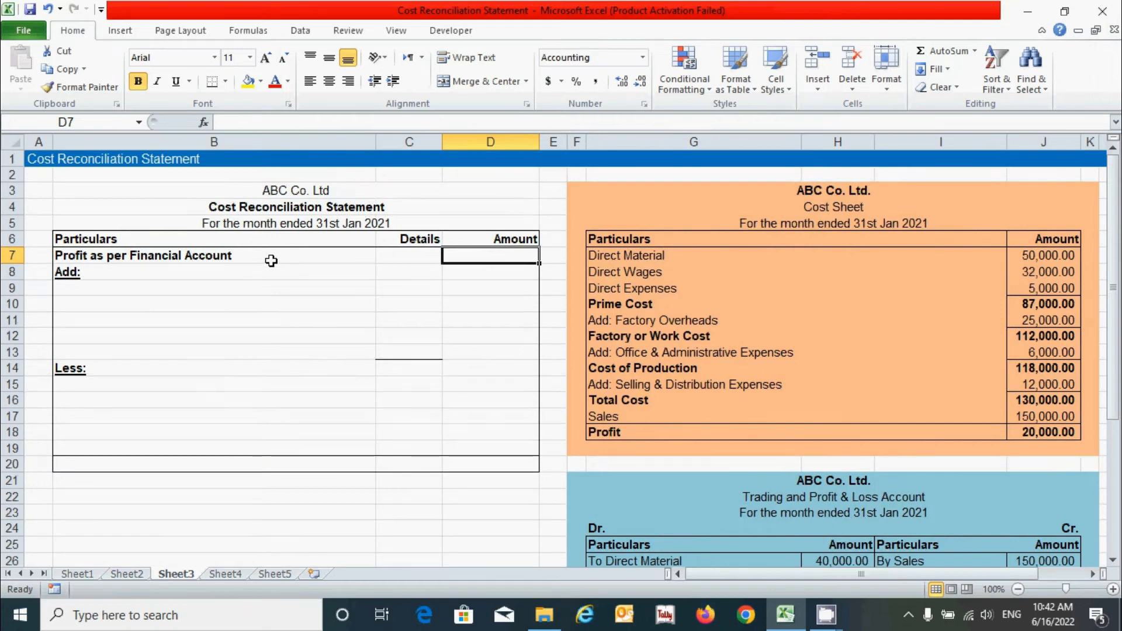
pyautogui.scroll(-5, 561, 305)
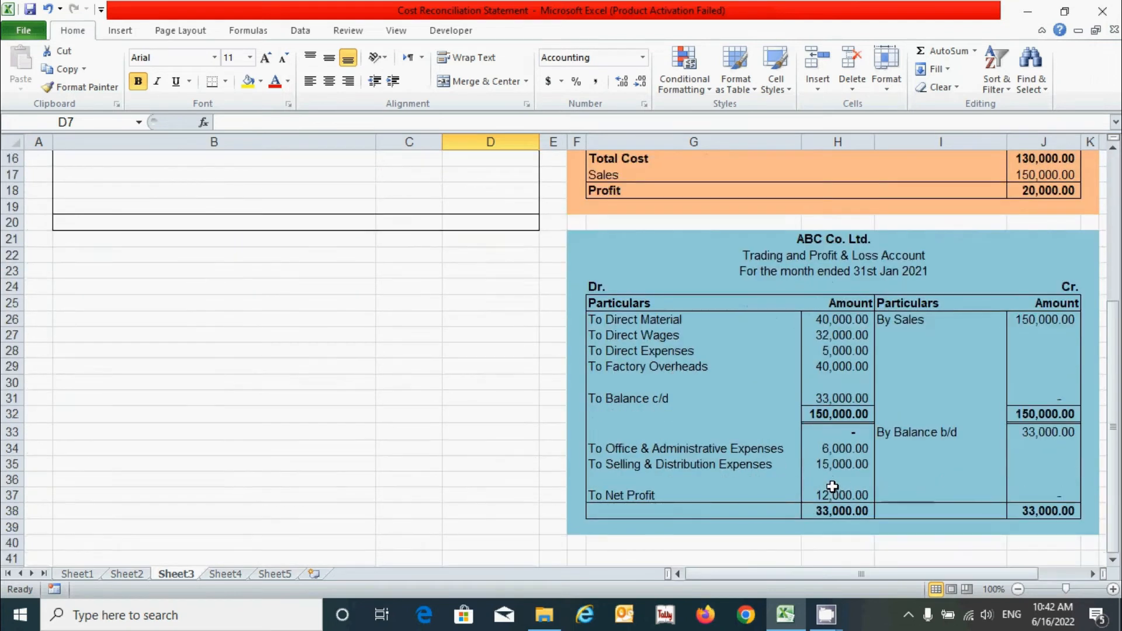
pyautogui.scroll(5, 826, 493)
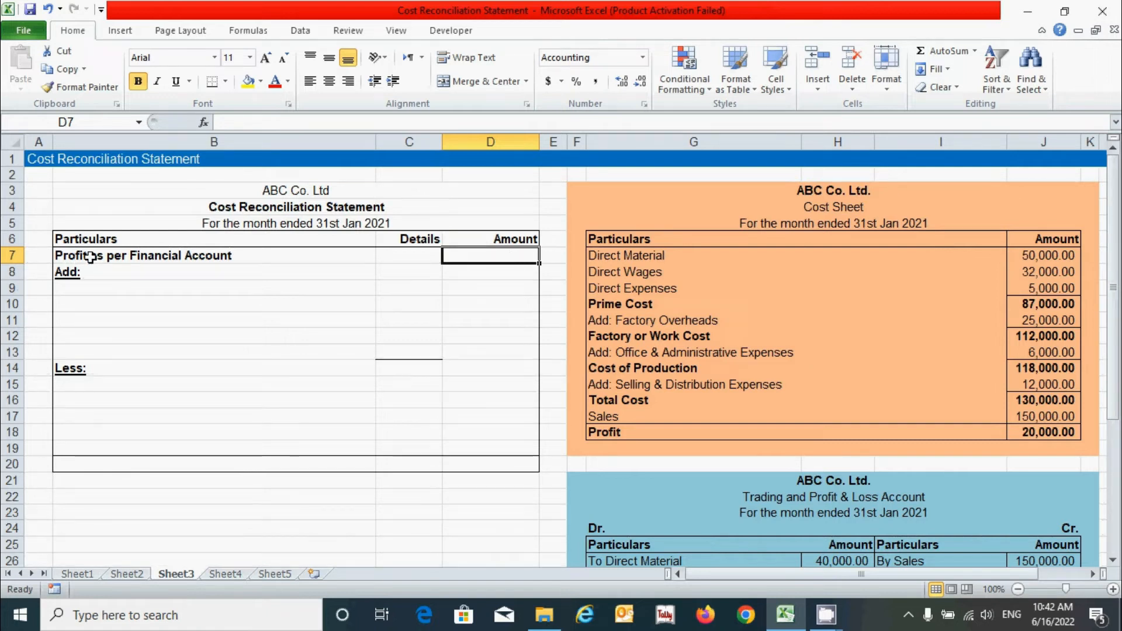
pyautogui.scroll(-4, 494, 294)
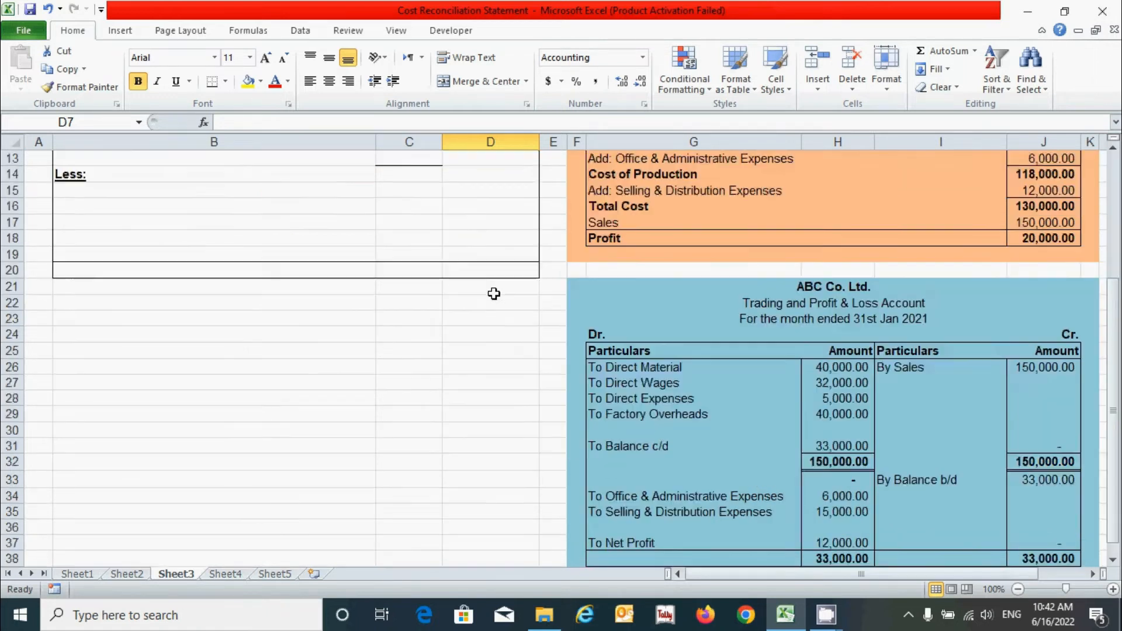
pyautogui.scroll(-2, 494, 294)
pyautogui.scroll(1, 697, 421)
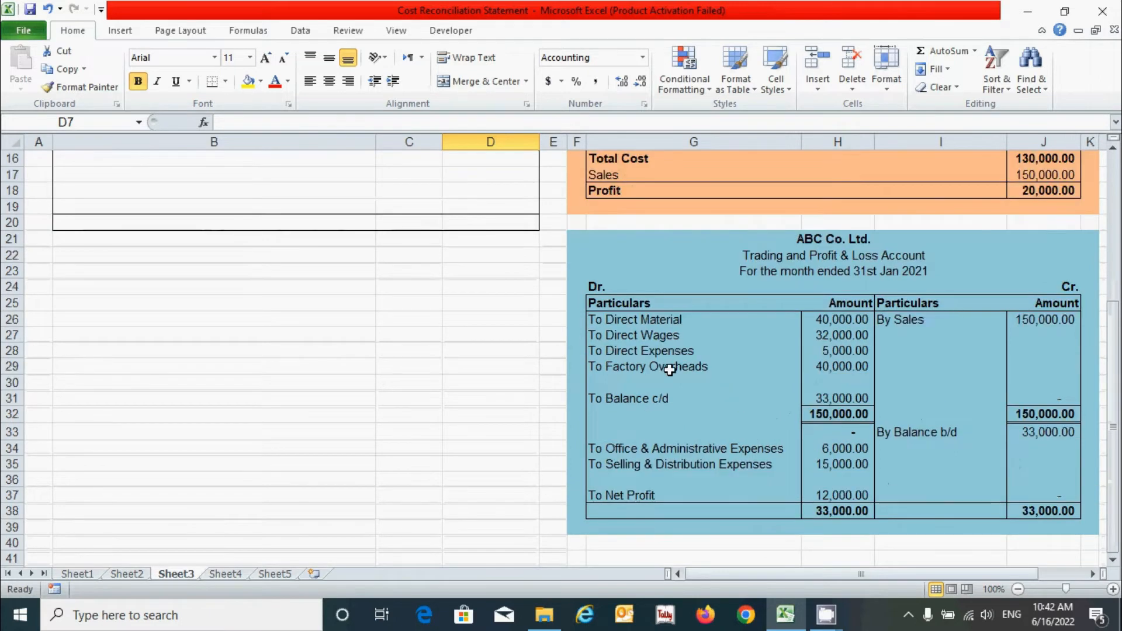
pyautogui.scroll(5, 670, 369)
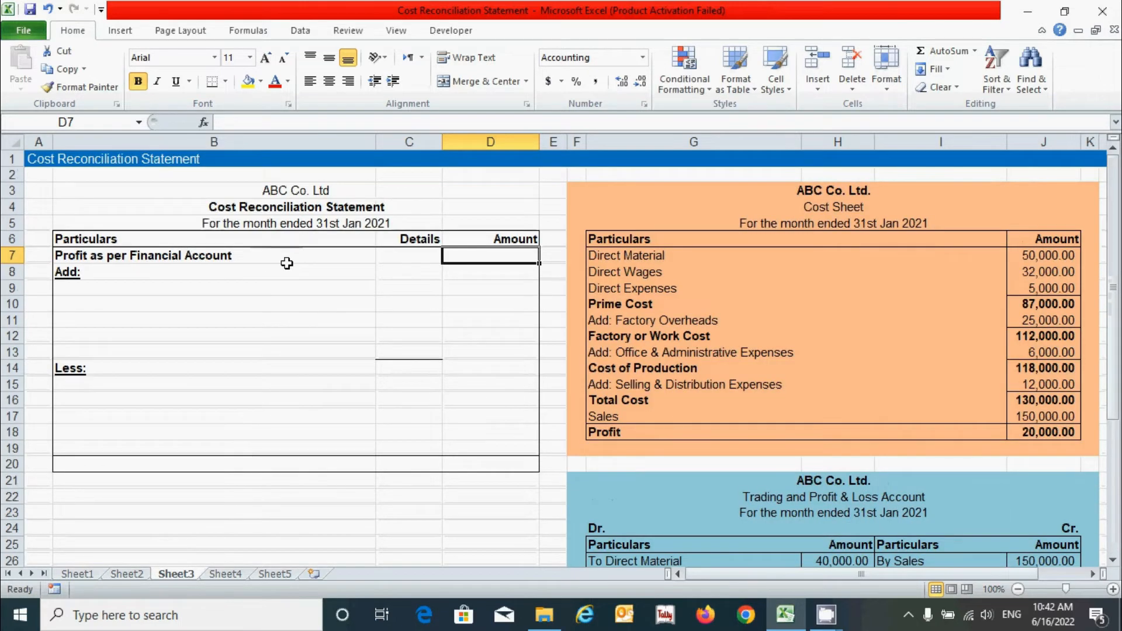
pyautogui.write('12,000')
pyautogui.press('Return')
# - Enter "Profit as per Cost Account" as the closing particulars line of the reconciliation statement in cell B20
pyautogui.click(200, 468)
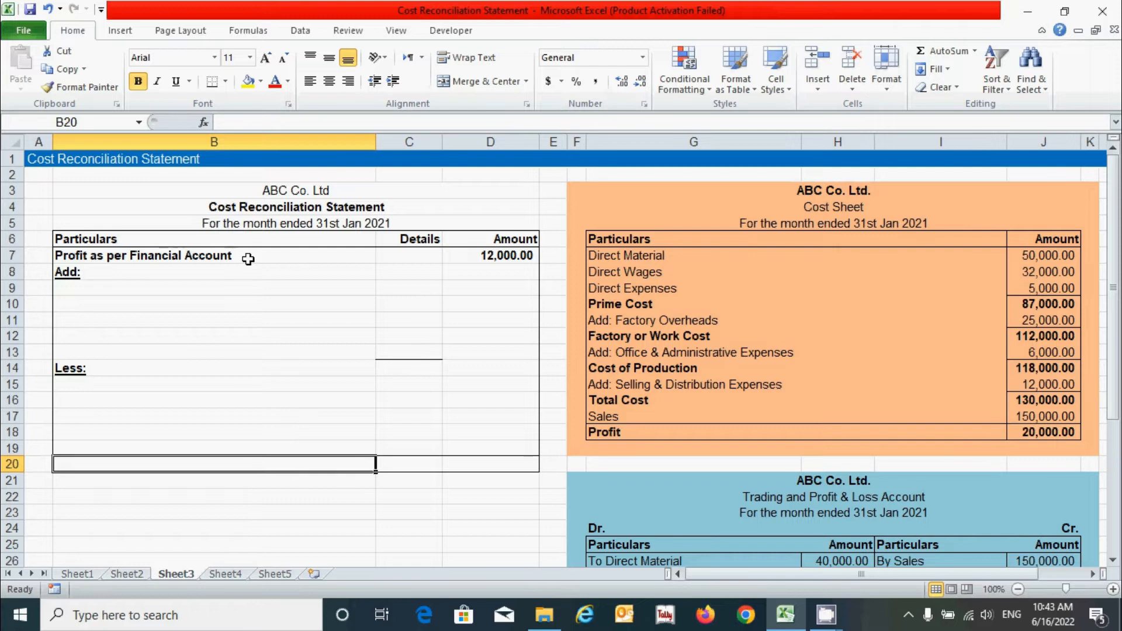
pyautogui.scroll(-2, 302, 438)
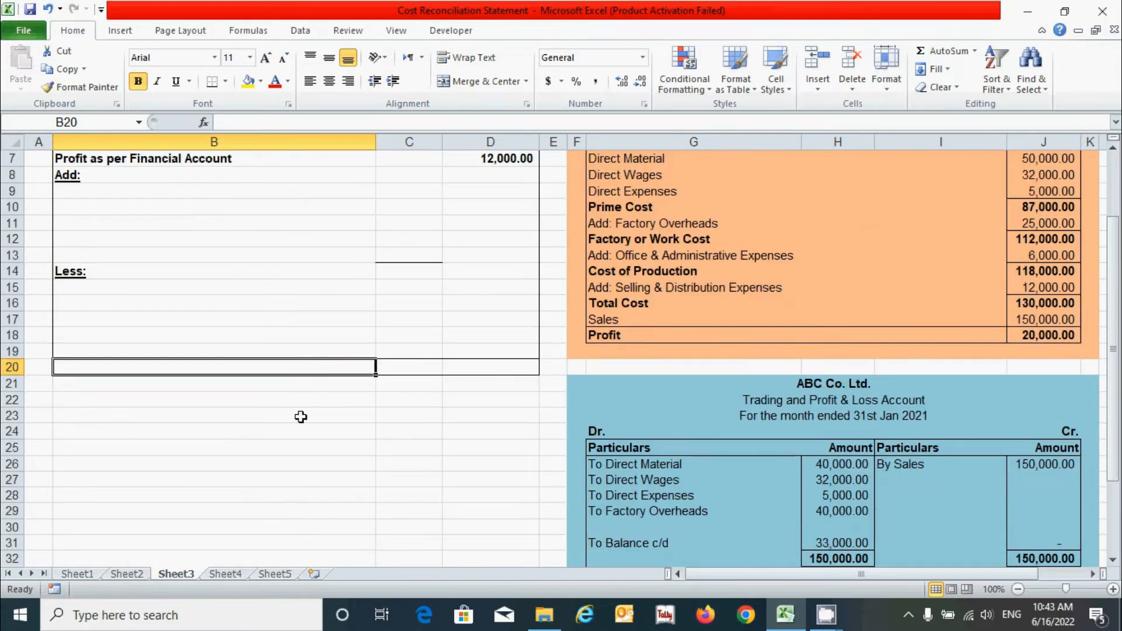
pyautogui.write('Profit as per Co')
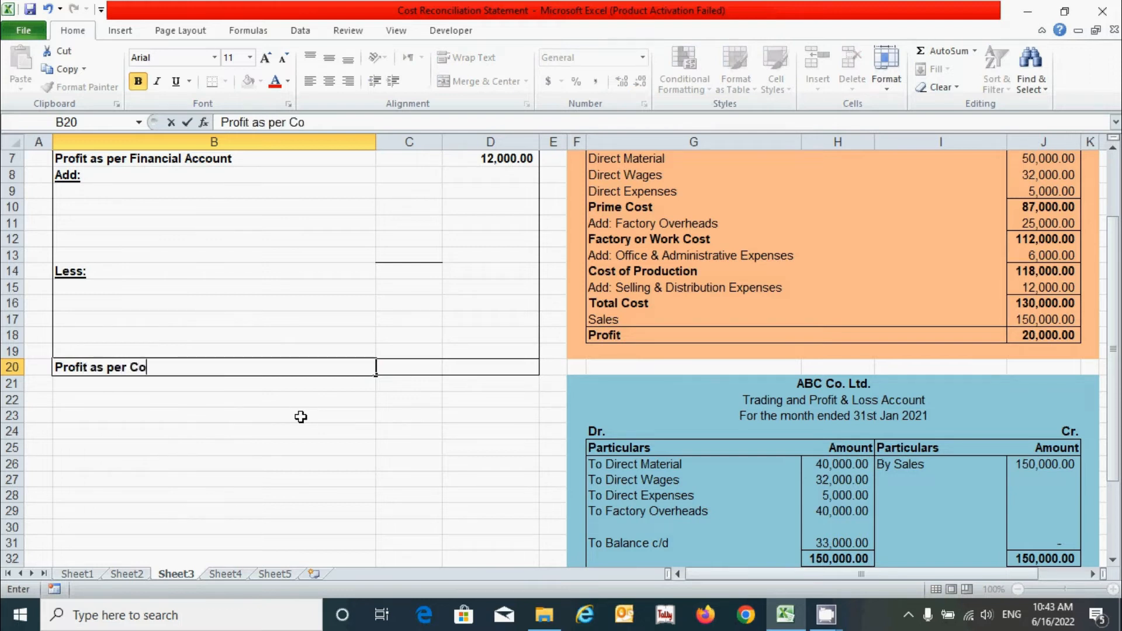
pyautogui.write('st Account')
pyautogui.press('Tab')
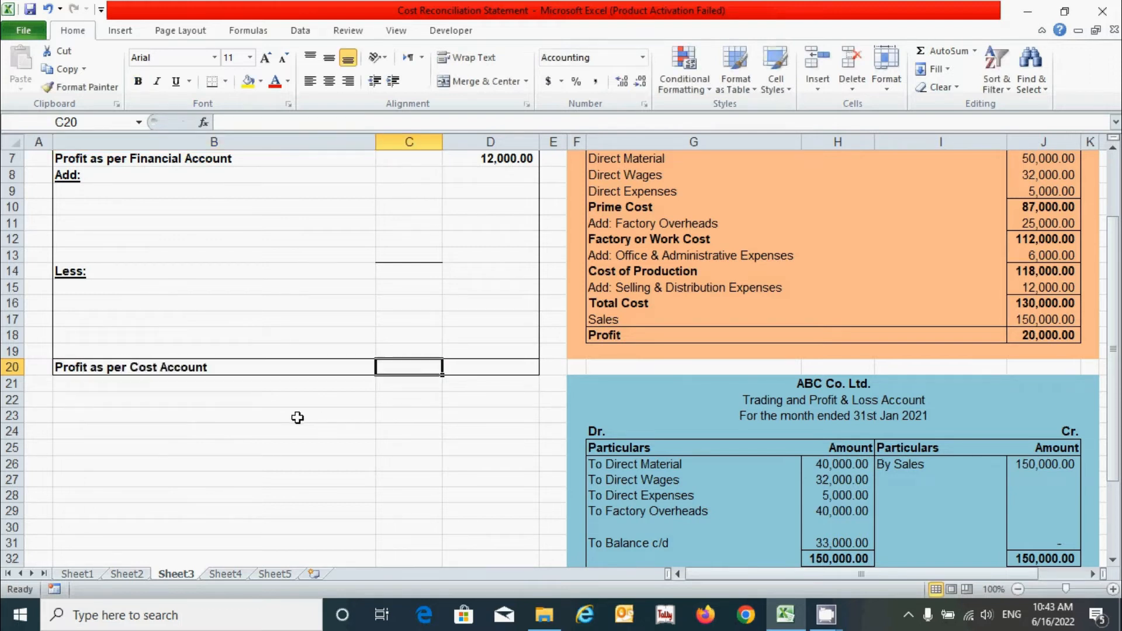
pyautogui.click(474, 369)
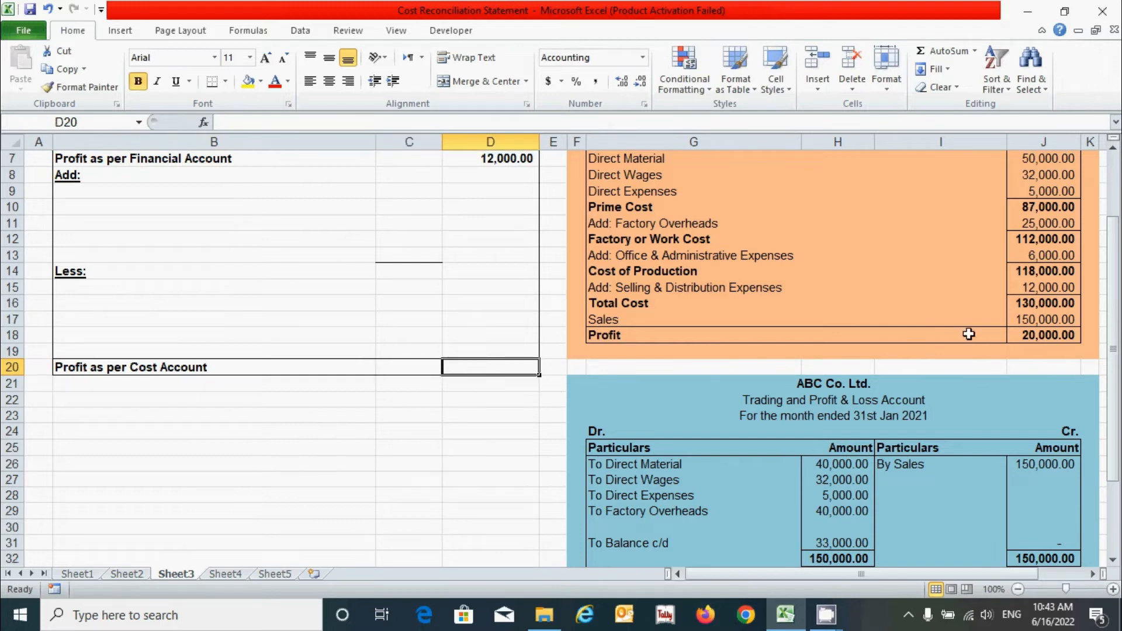
pyautogui.scroll(2, 444, 279)
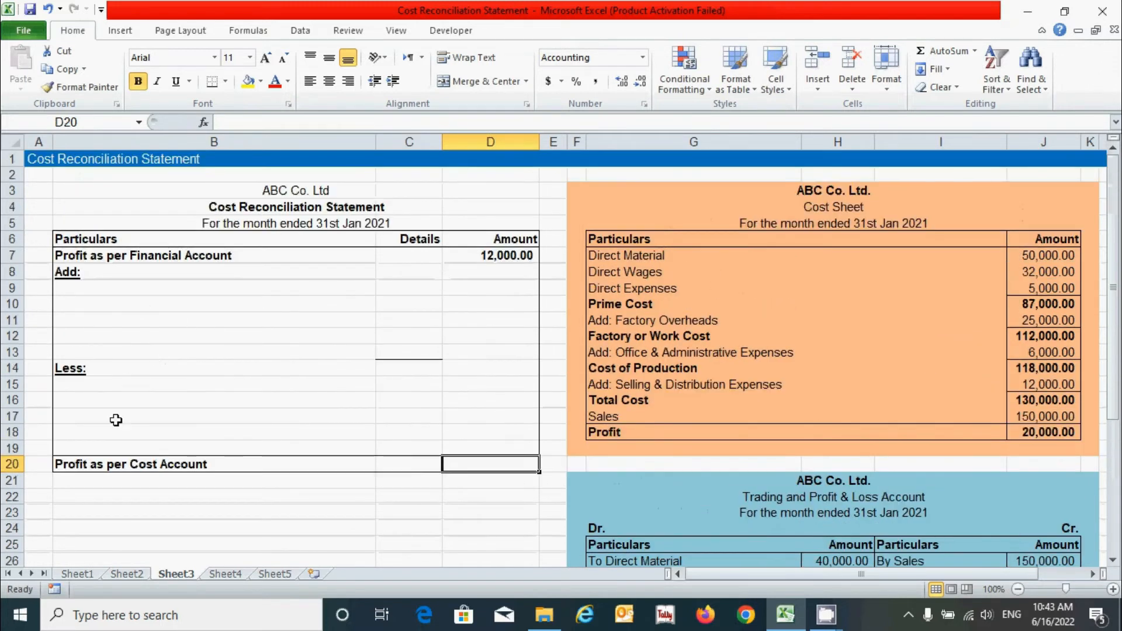
pyautogui.click(295, 522)
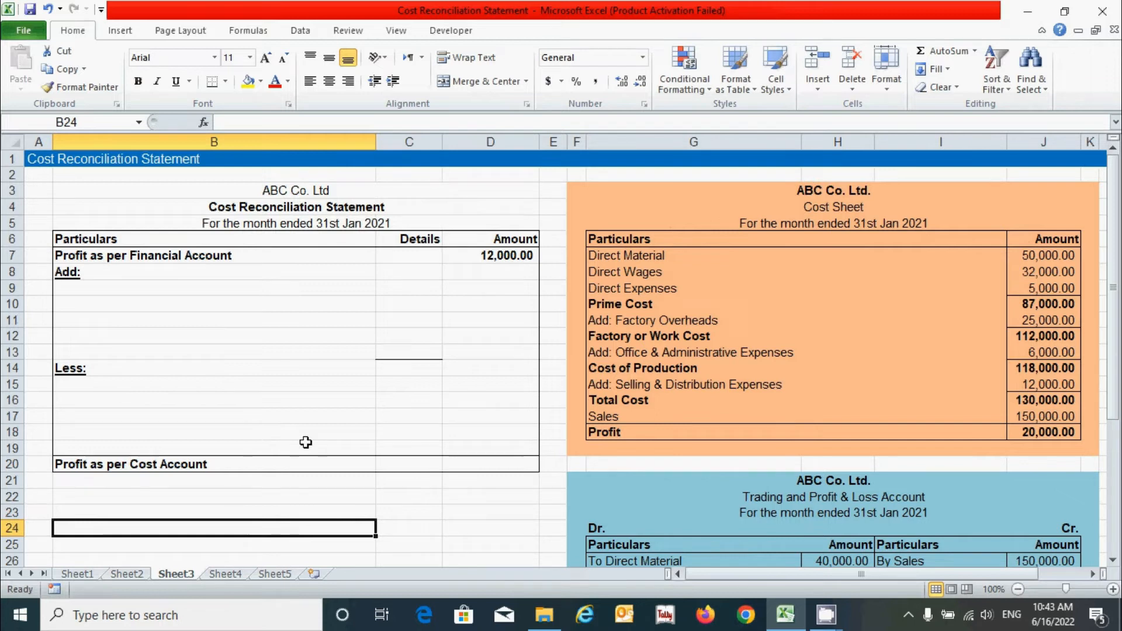
pyautogui.click(260, 288)
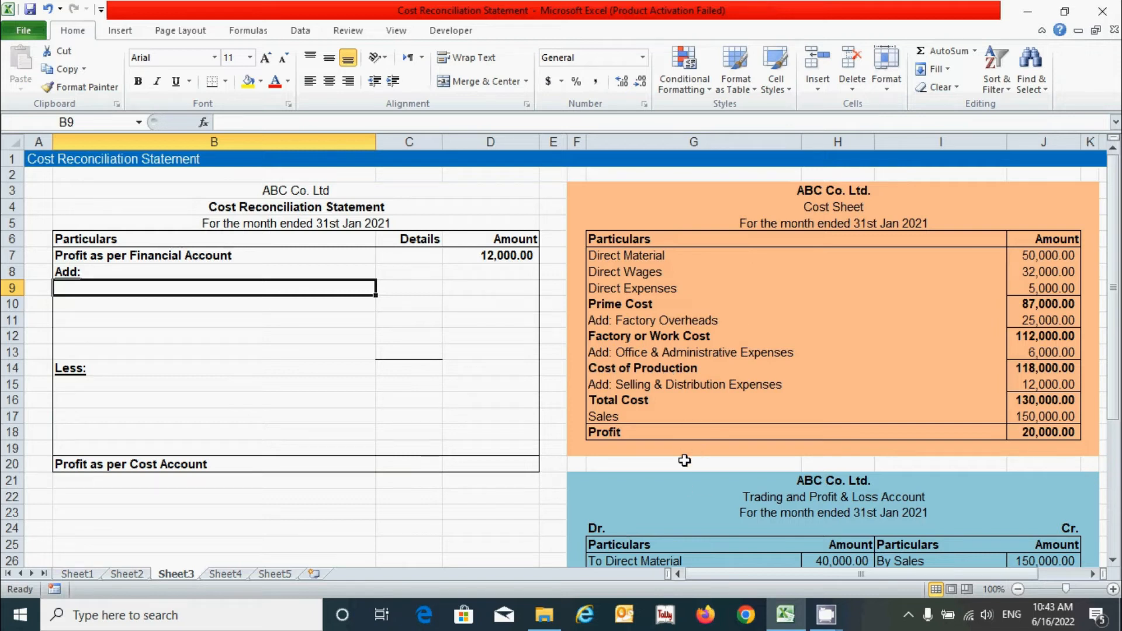
pyautogui.click(222, 465)
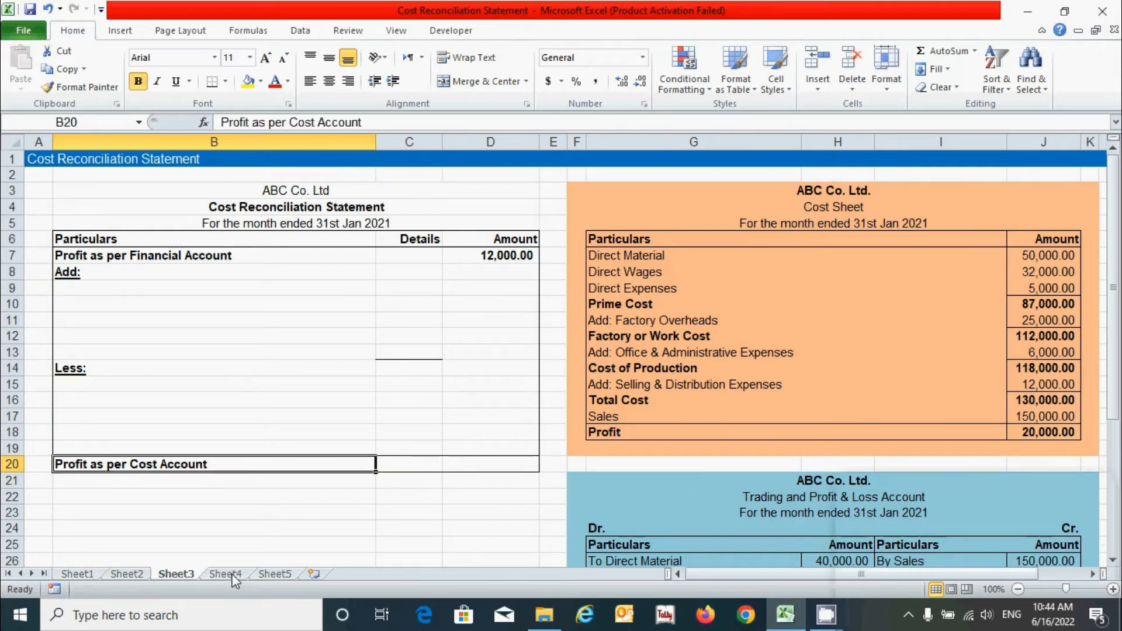
# - Switch to Sheet4 and compare the highlighted amounts in the Cost Sheet with those in the Trading and Profit & Loss Account
pyautogui.click(233, 579)
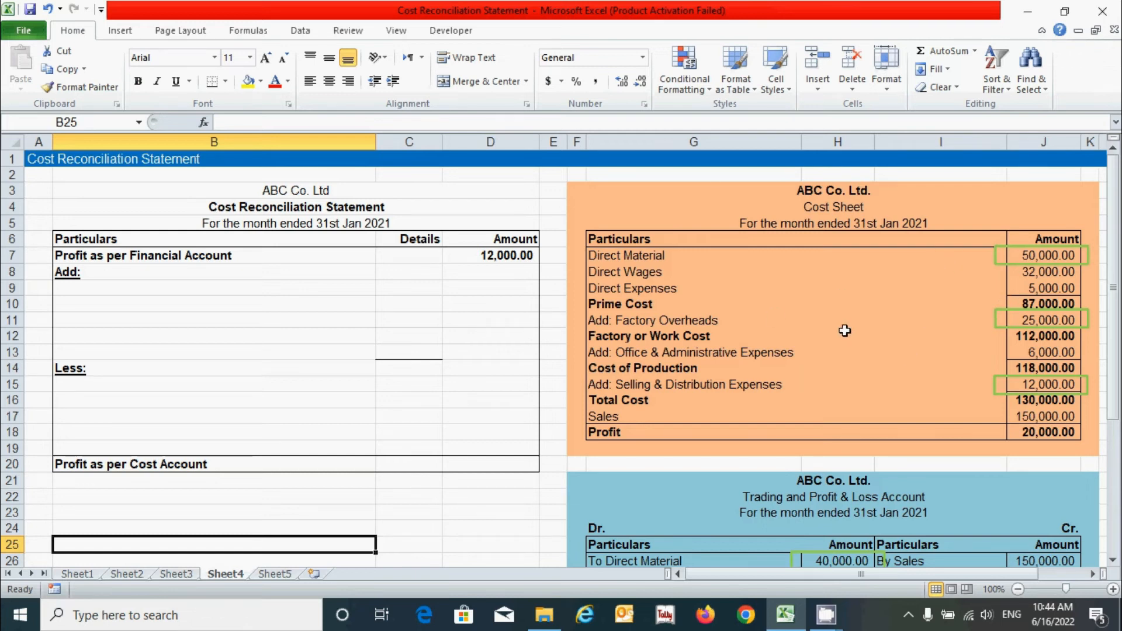
pyautogui.scroll(-4, 845, 331)
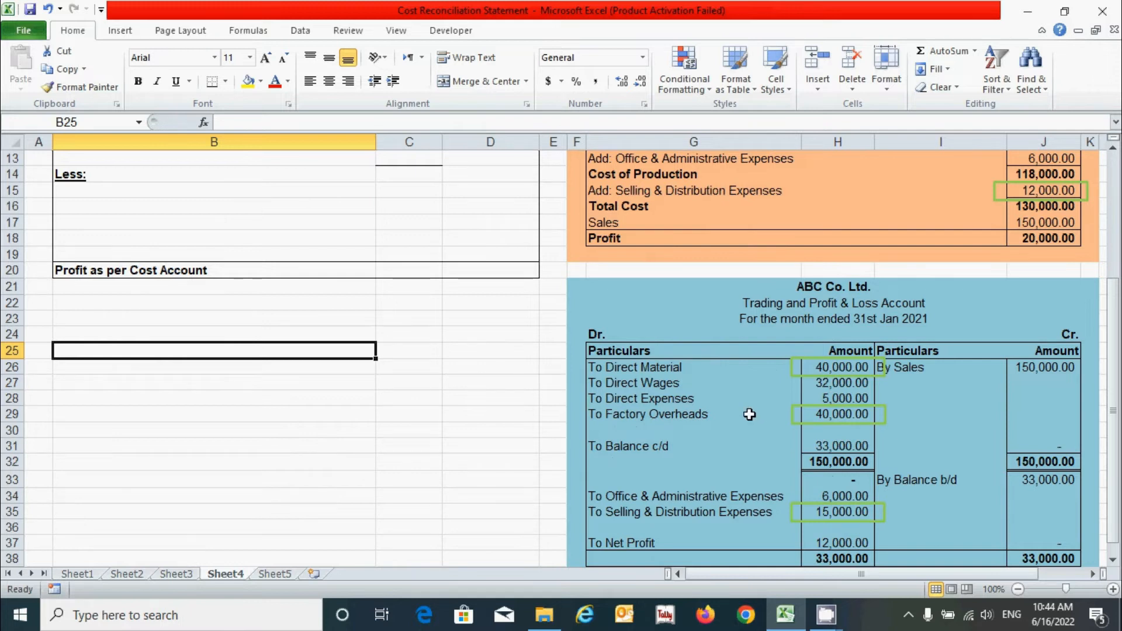
pyautogui.scroll(4, 750, 414)
pyautogui.scroll(-4, 1020, 289)
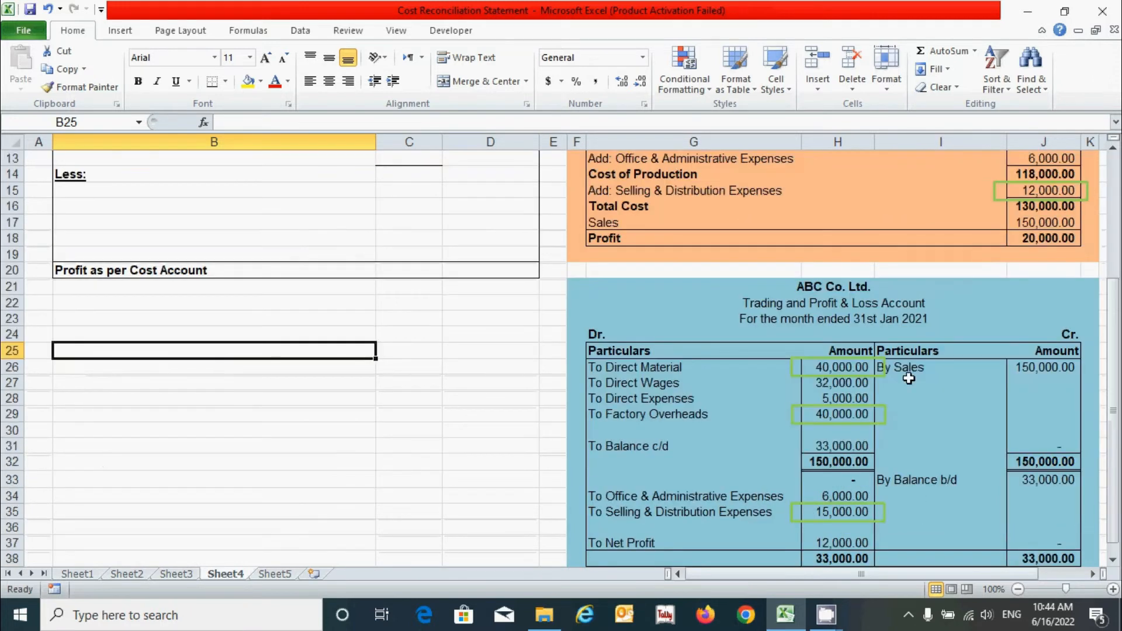
pyautogui.scroll(4, 663, 382)
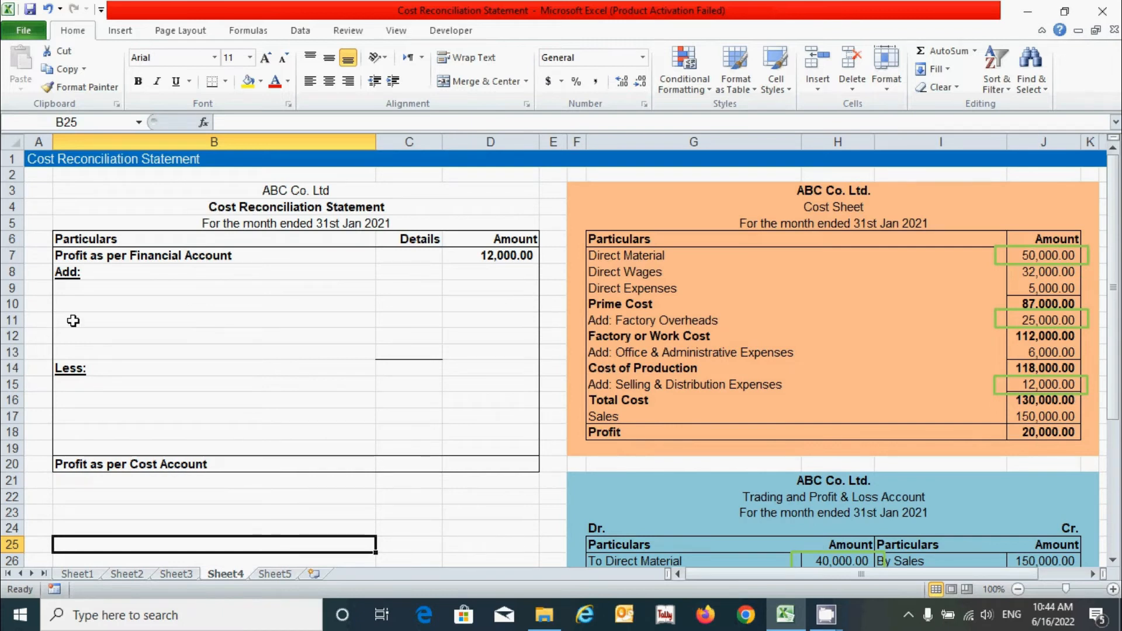
# - Compare the direct material amount in the Cost Sheet with the one in the Trading and Profit & Loss Account
pyautogui.click(94, 287)
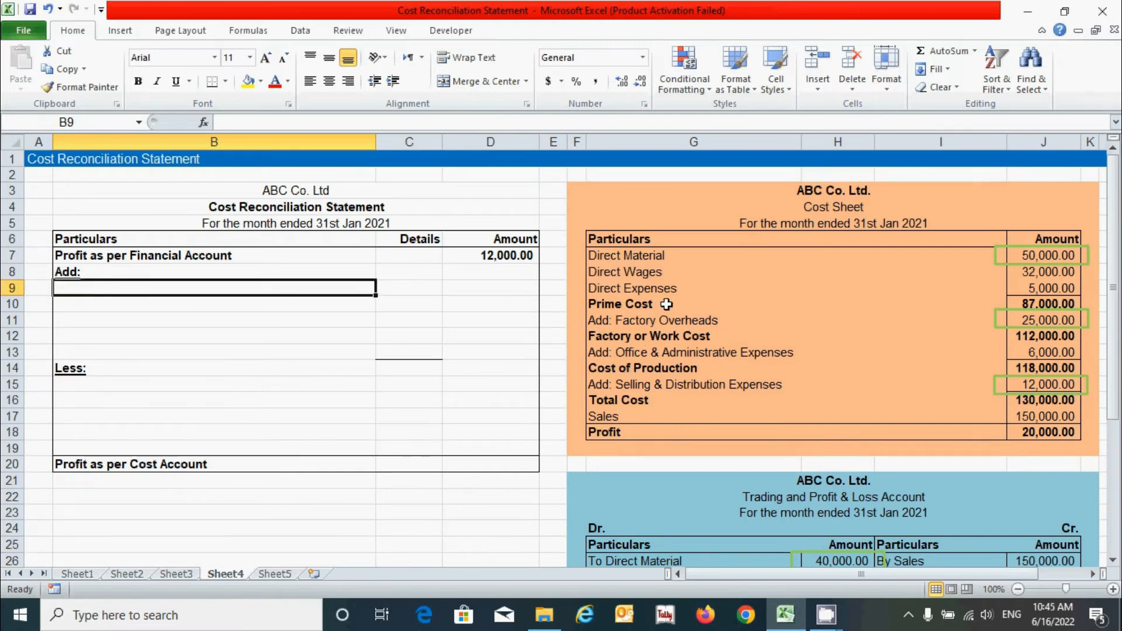
pyautogui.click(662, 256)
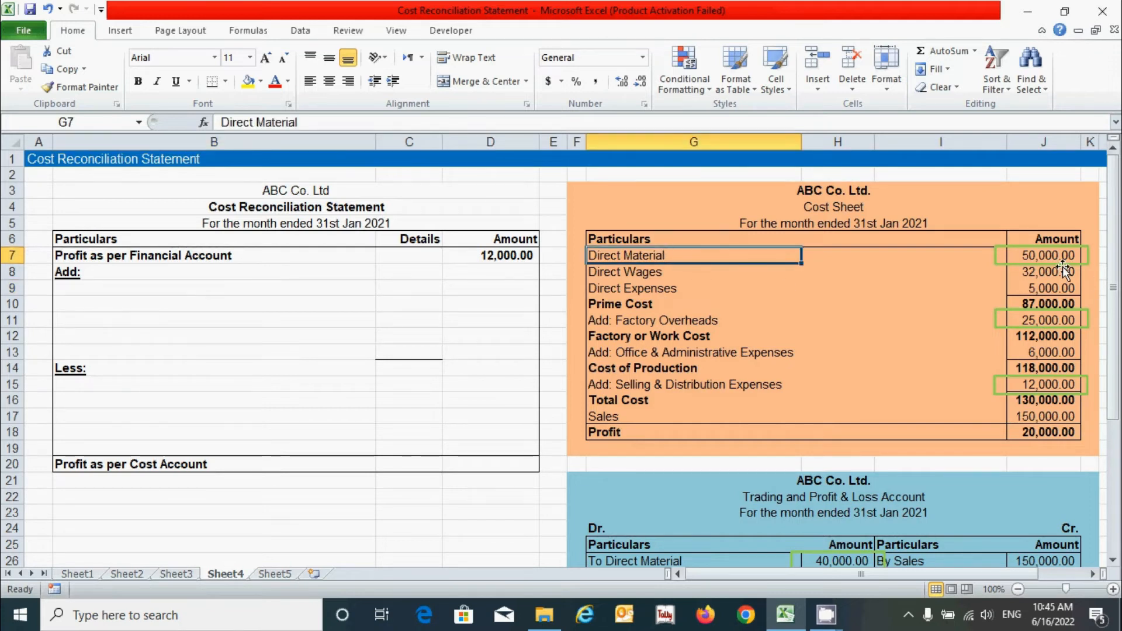
pyautogui.scroll(-4, 1063, 267)
pyautogui.click(647, 374)
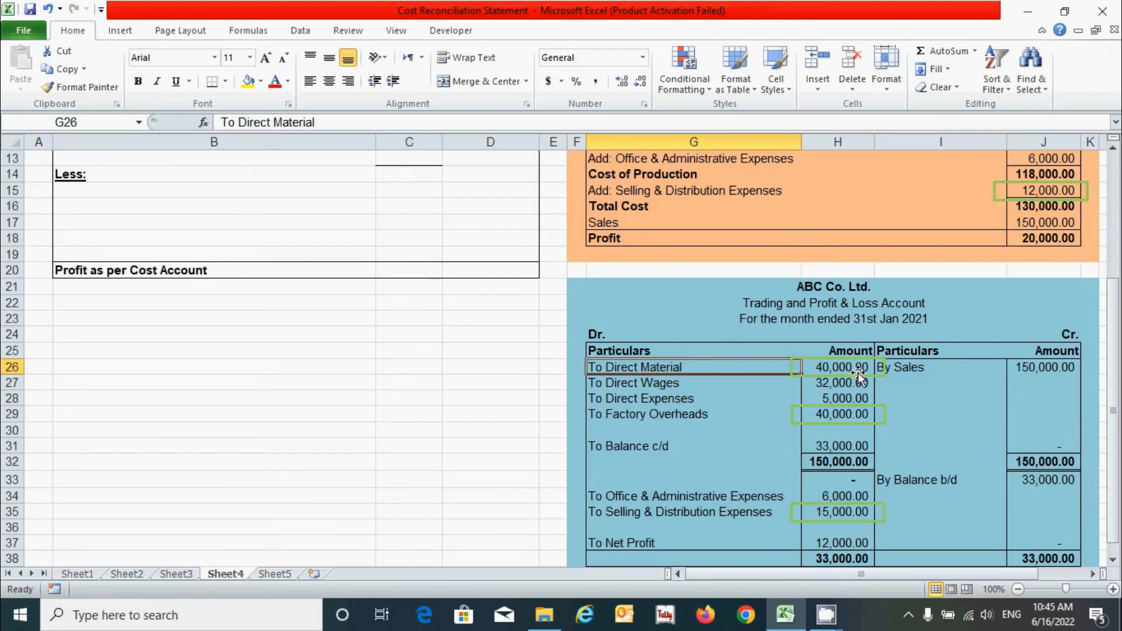
pyautogui.scroll(4, 858, 373)
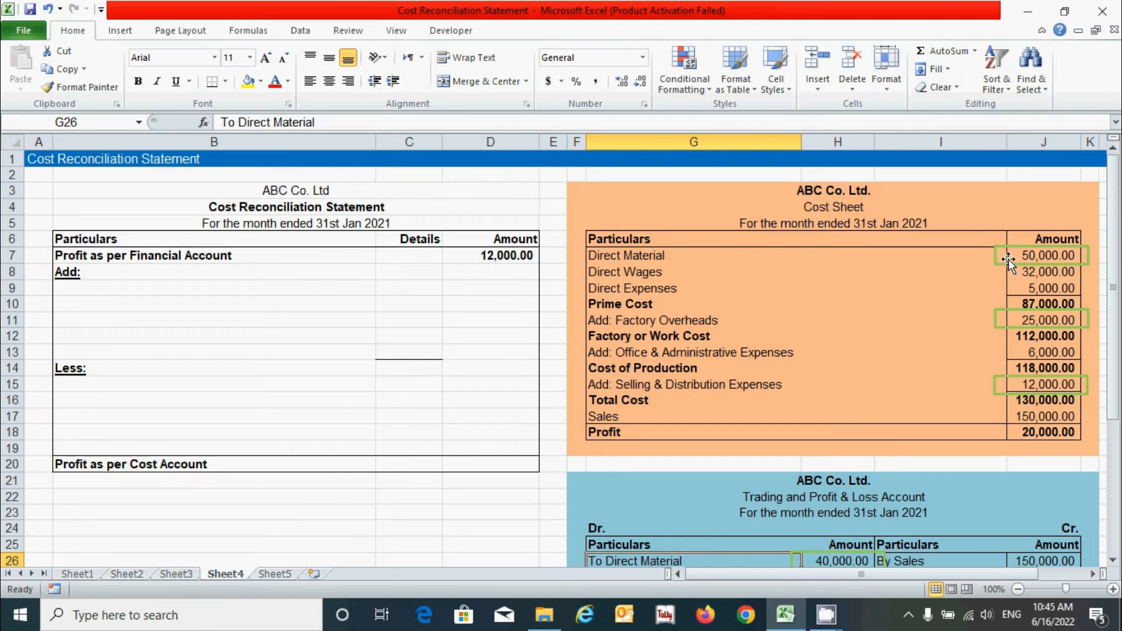
pyautogui.scroll(-1, 1008, 258)
pyautogui.scroll(1, 939, 296)
pyautogui.scroll(-2, 858, 351)
pyautogui.scroll(2, 850, 397)
# - Enter "Direct material is overvalued" in B15 under the Less section, with 10,000 in the Details column
pyautogui.click(148, 387)
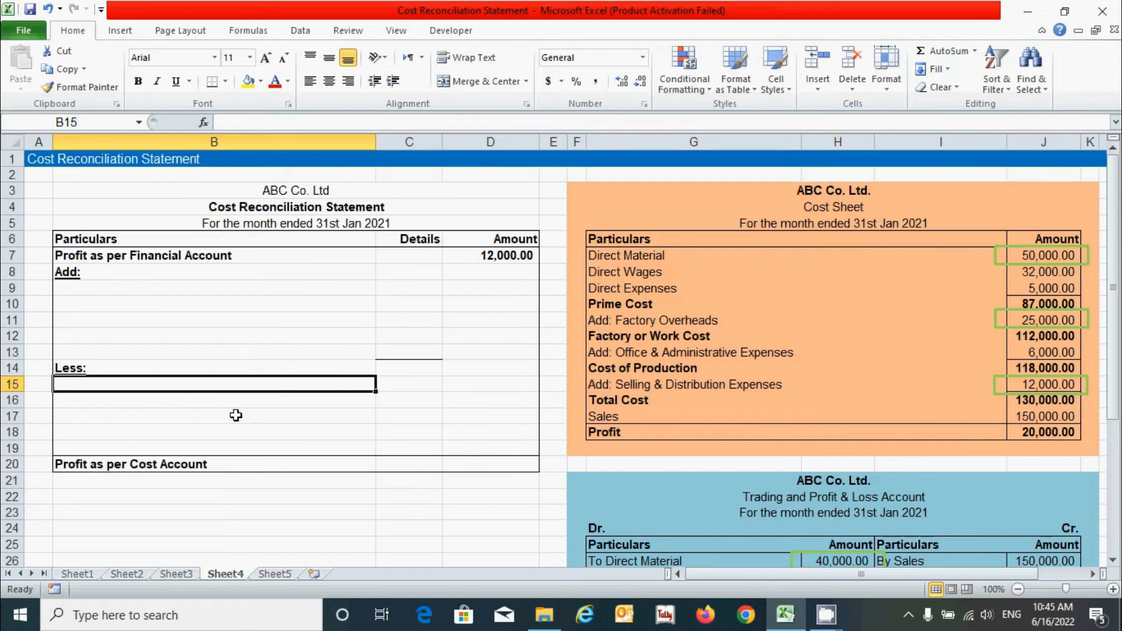
pyautogui.write('Direct mate')
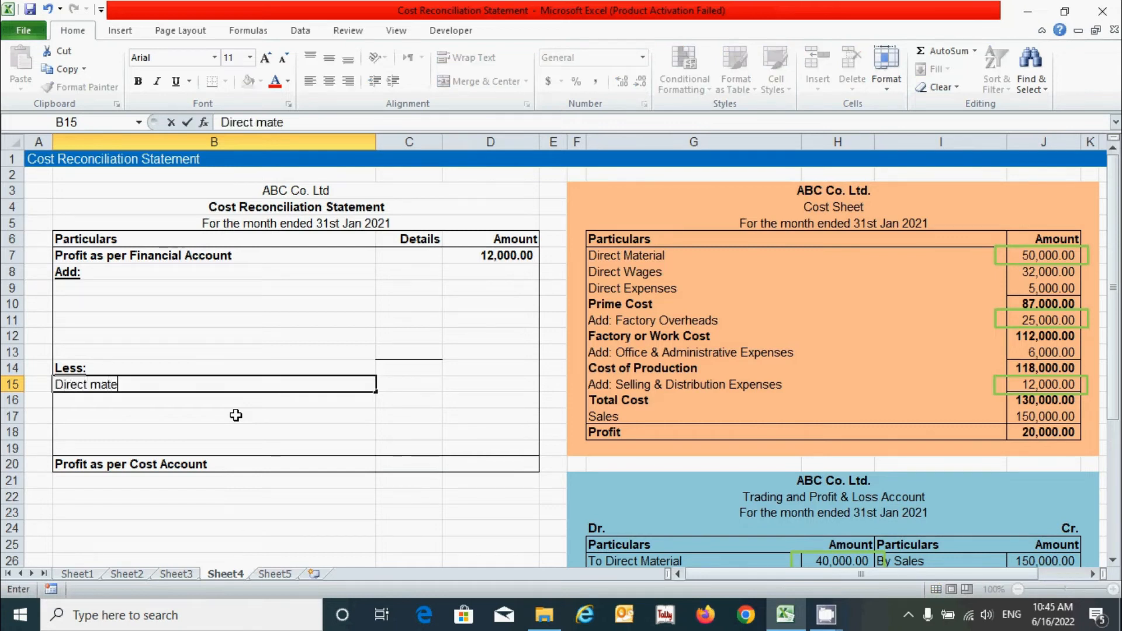
pyautogui.write('rial is overvalued')
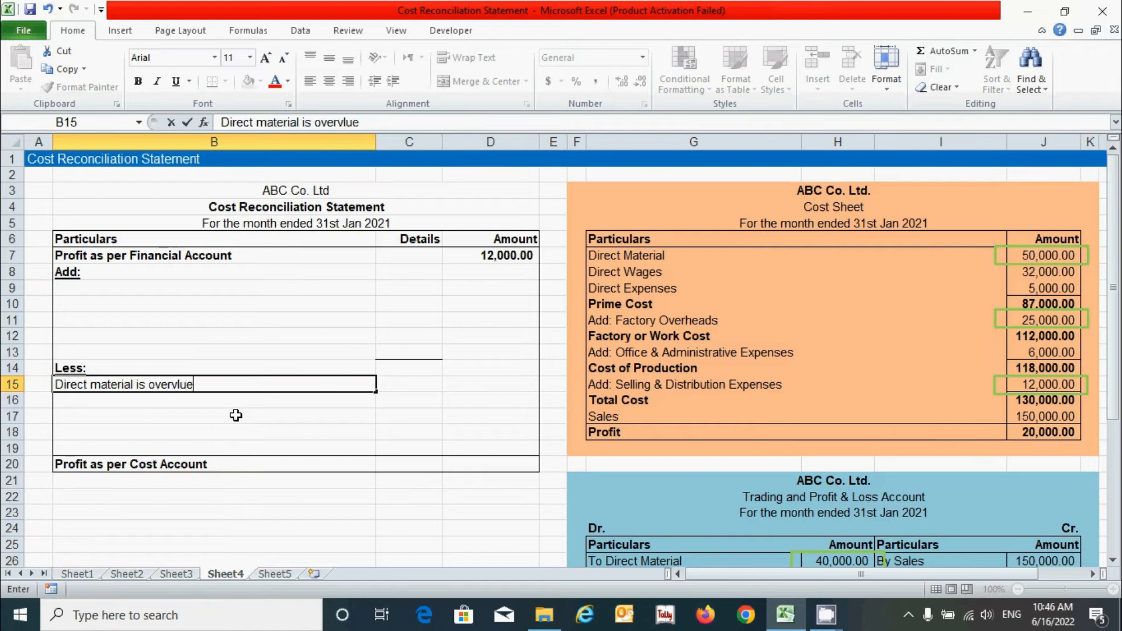
pyautogui.press('Tab')
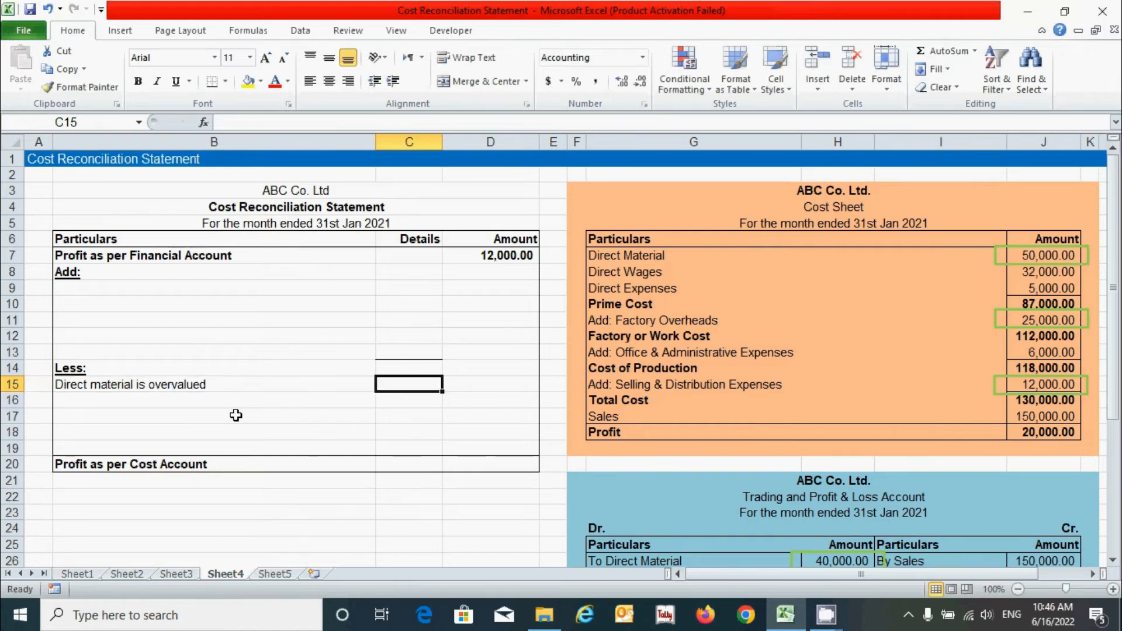
pyautogui.write('10000')
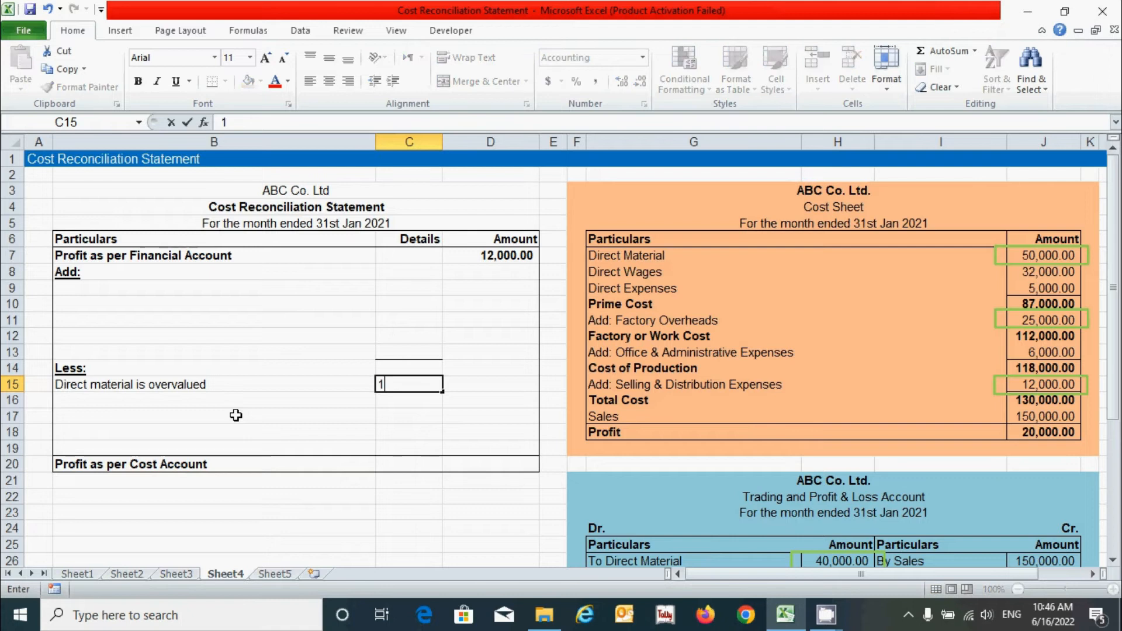
pyautogui.press('Return')
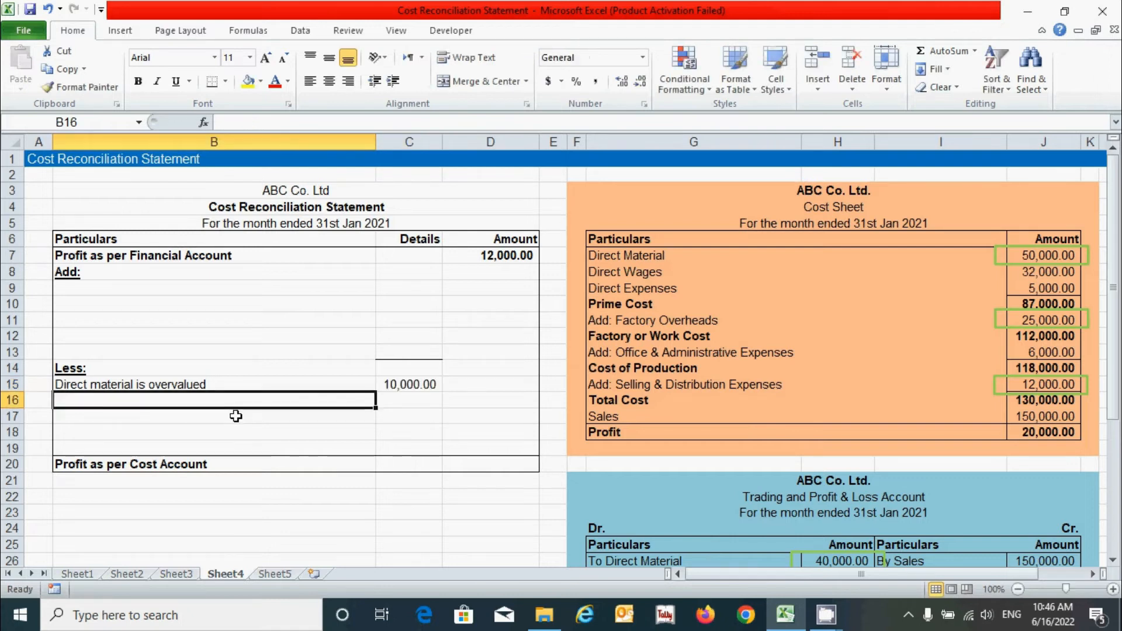
pyautogui.click(429, 385)
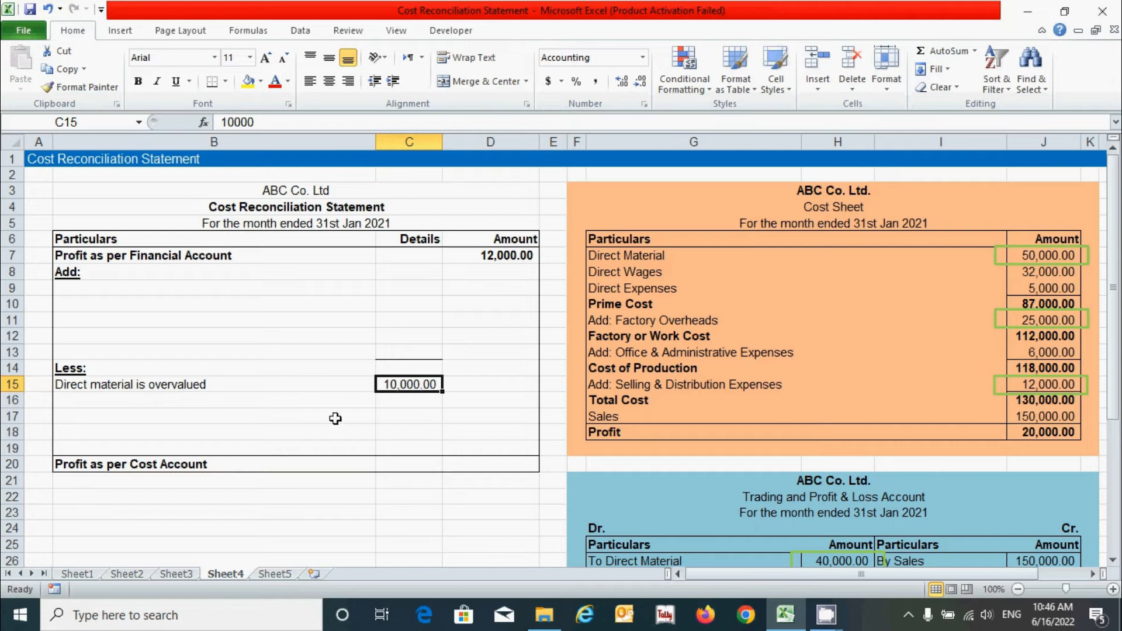
# - Compare factory overheads in both accounts and enter "Factory overhead is undervalued" in B9 under the Add section
pyautogui.click(636, 320)
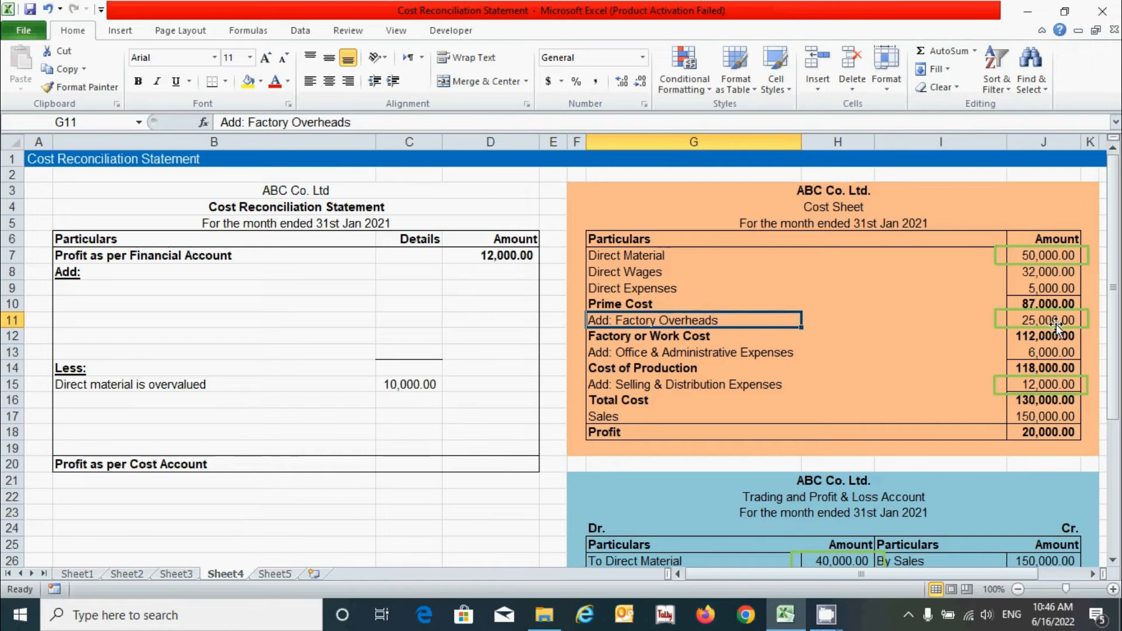
pyautogui.scroll(-3, 1057, 324)
pyautogui.click(658, 463)
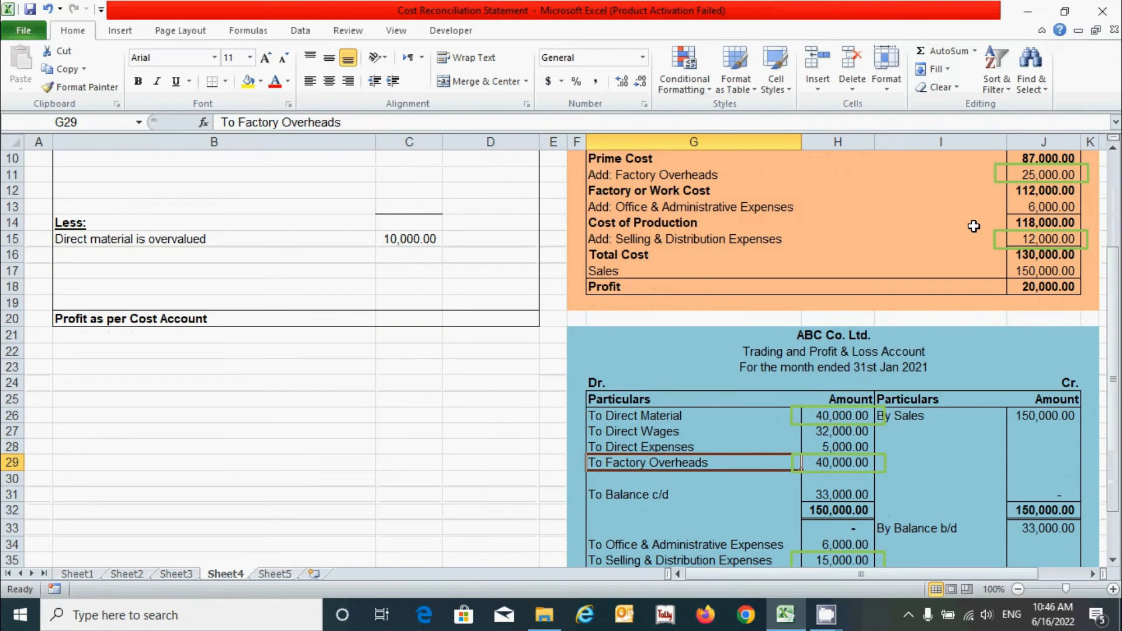
pyautogui.scroll(1, 972, 226)
pyautogui.scroll(2, 783, 263)
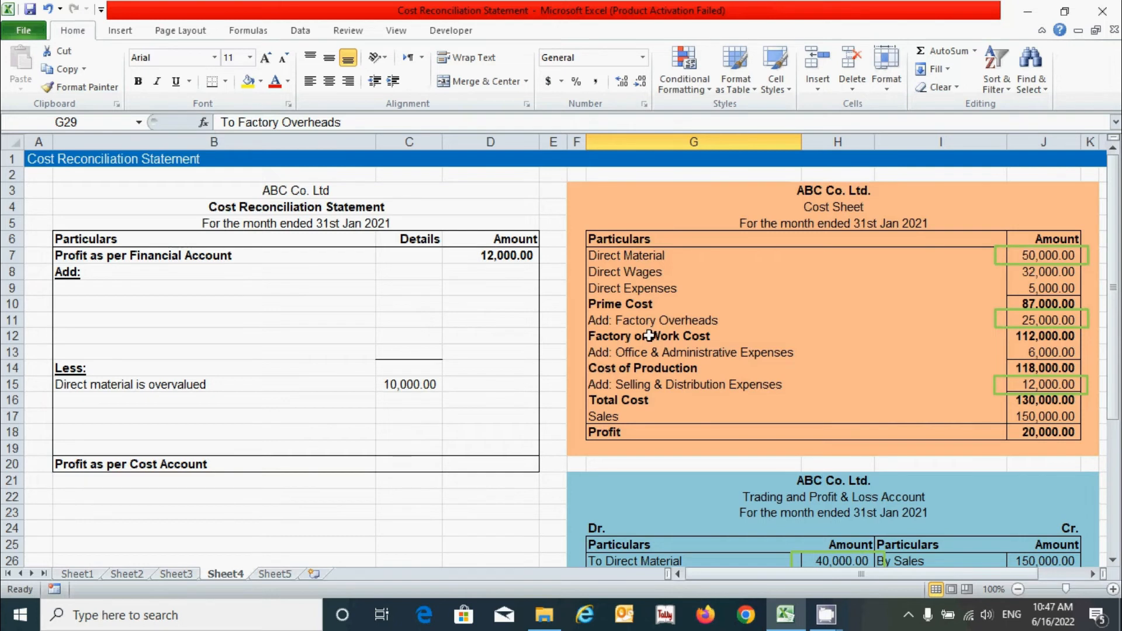
pyautogui.click(117, 292)
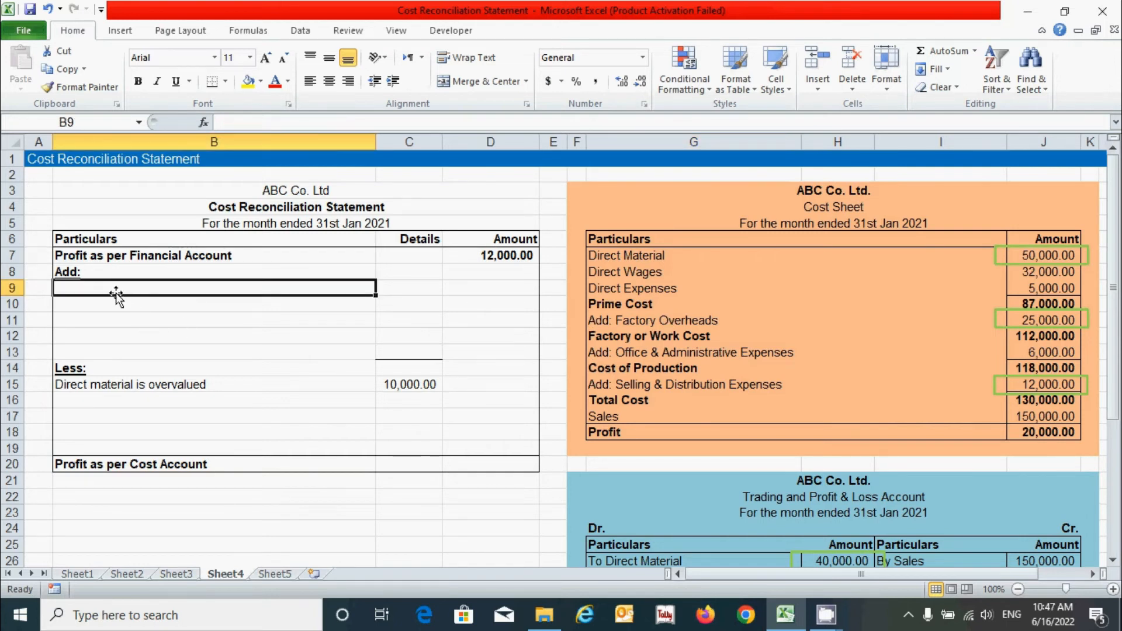
pyautogui.write('Fac')
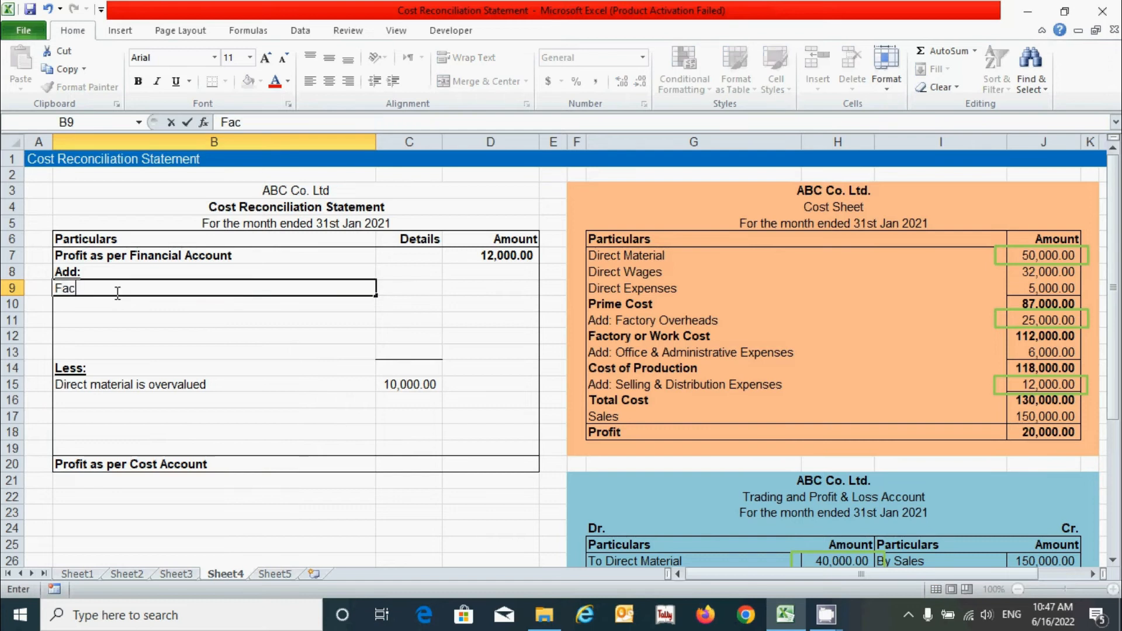
pyautogui.write('tory overhe')
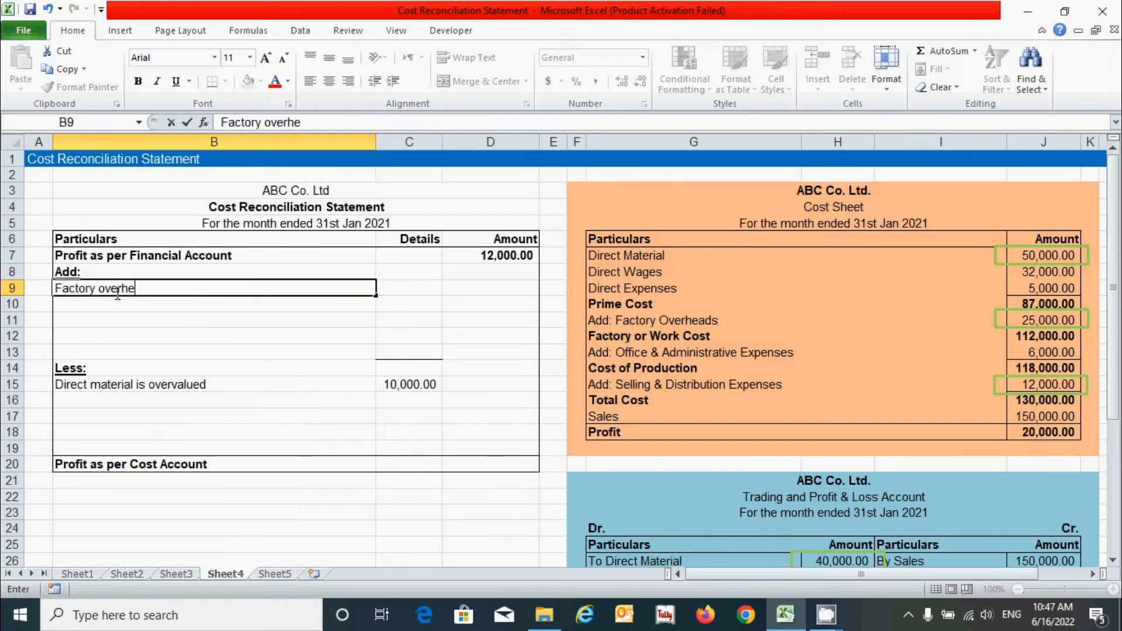
pyautogui.write('ad is undervalued')
pyautogui.press('Tab')
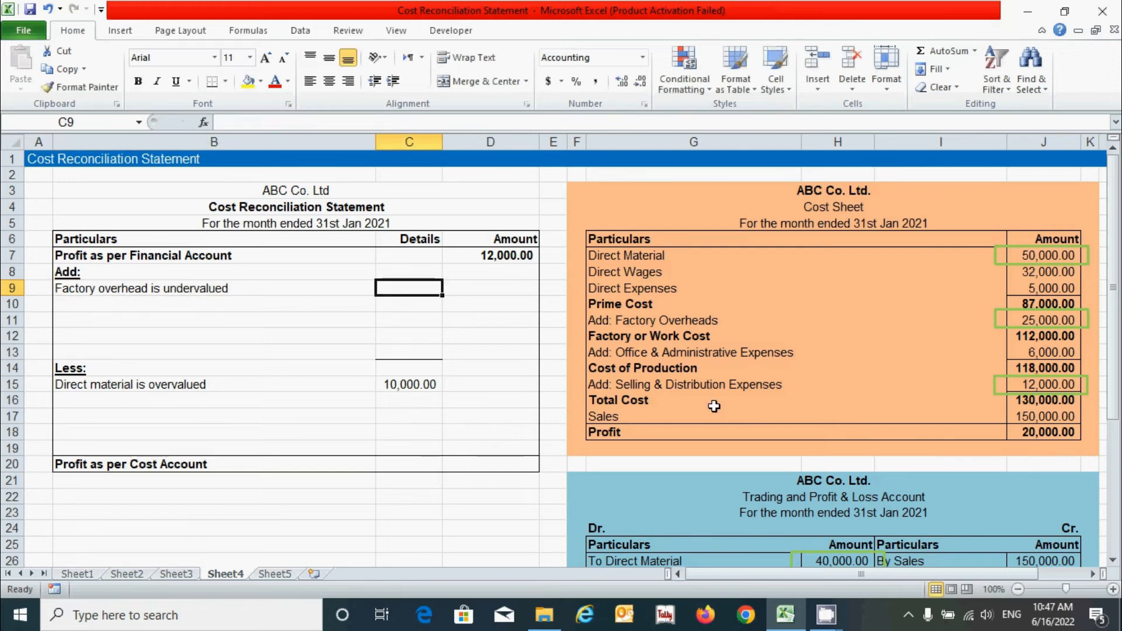
pyautogui.scroll(-2, 419, 301)
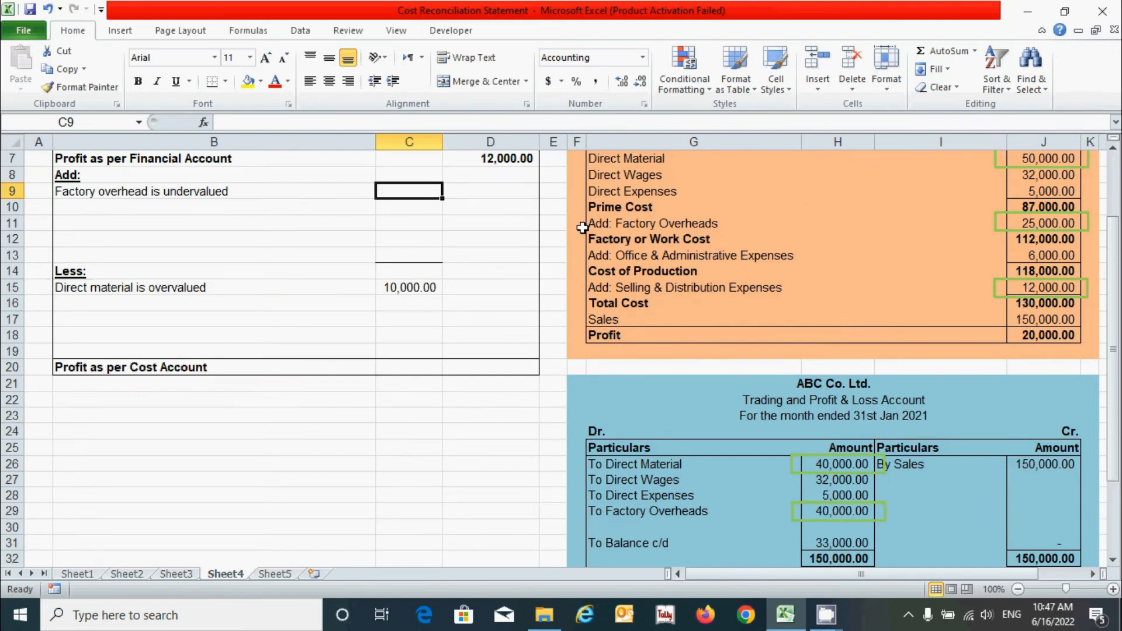
pyautogui.write('=40000-25000')
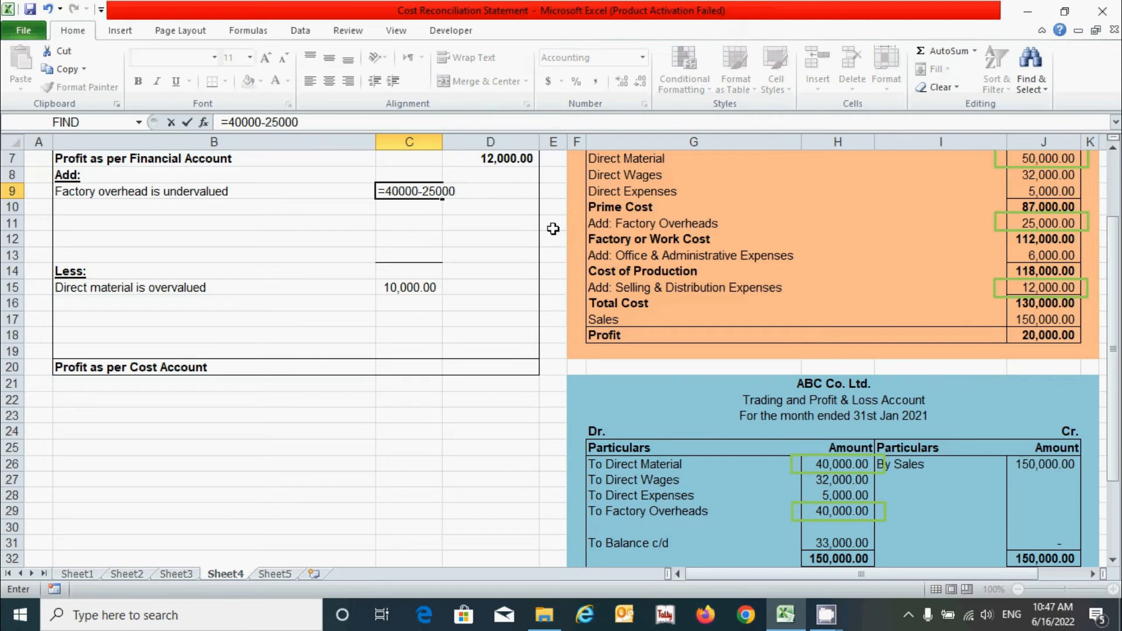
pyautogui.press('Return')
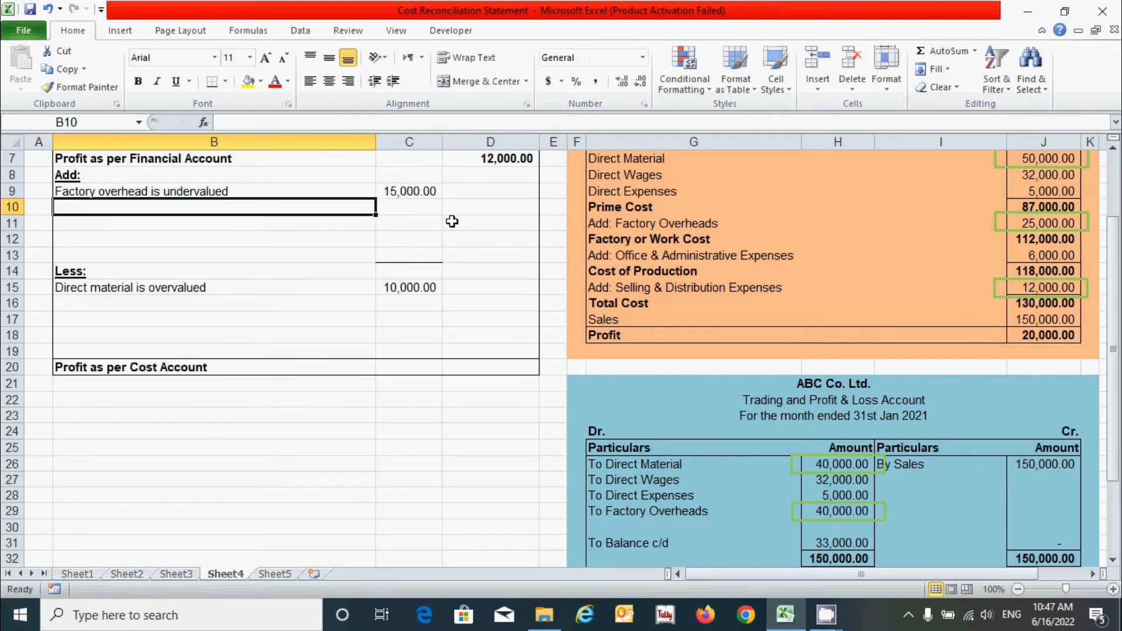
pyautogui.scroll(1, 452, 221)
pyautogui.click(411, 237)
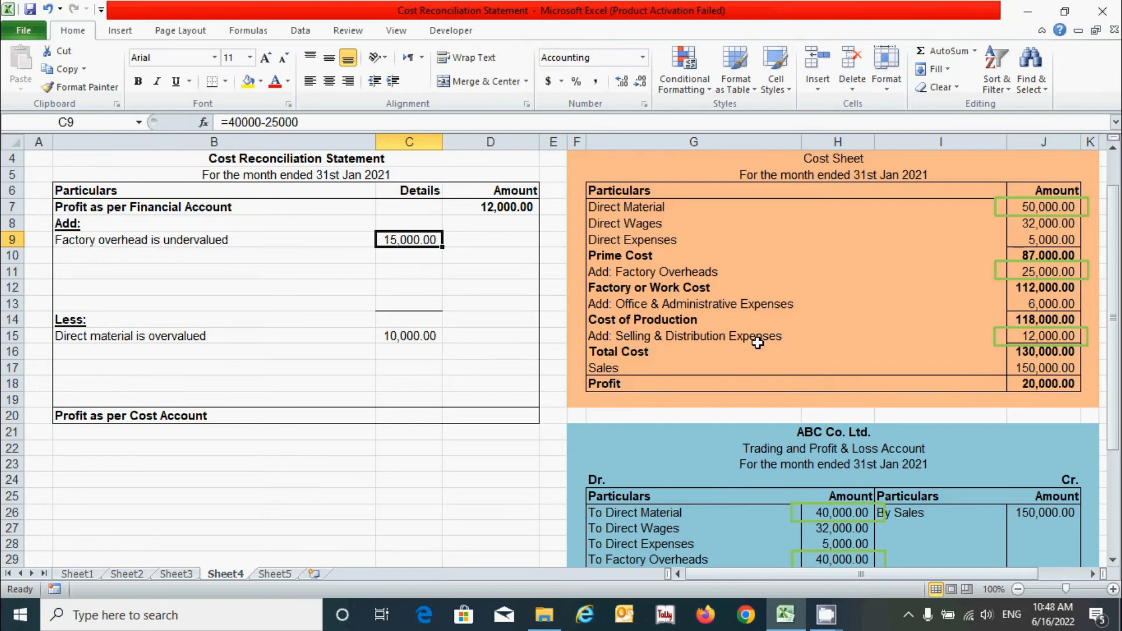
# - Compare selling and distribution expenses in both accounts and enter "Selling & Distribution Expenses is undervalued in cost account" in B10 under Add
pyautogui.scroll(-5, 809, 328)
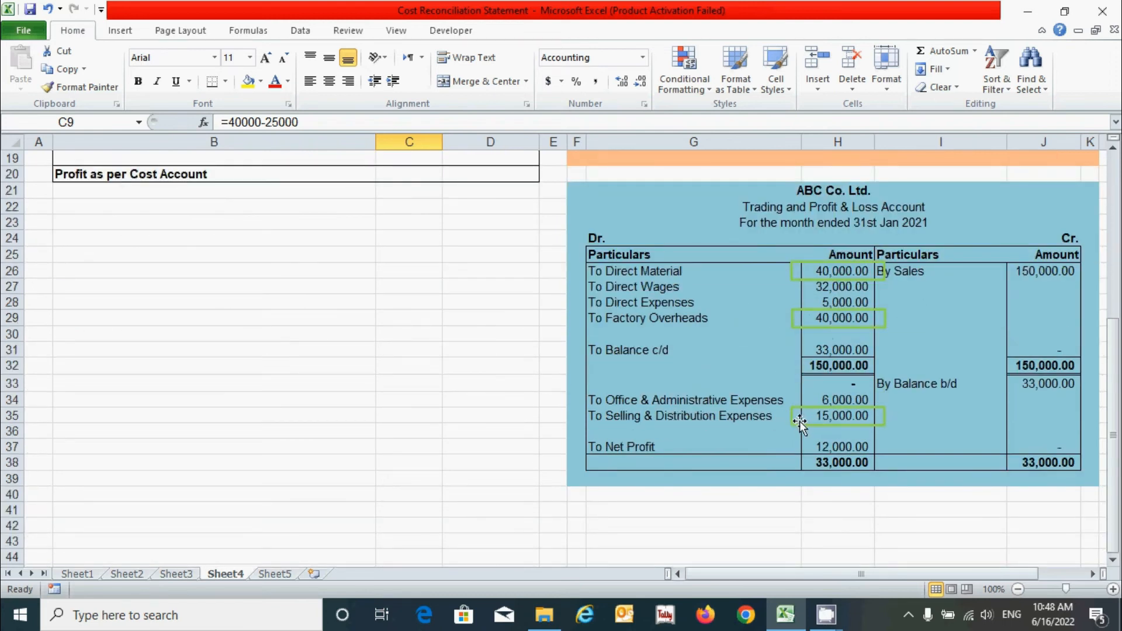
pyautogui.scroll(6, 779, 430)
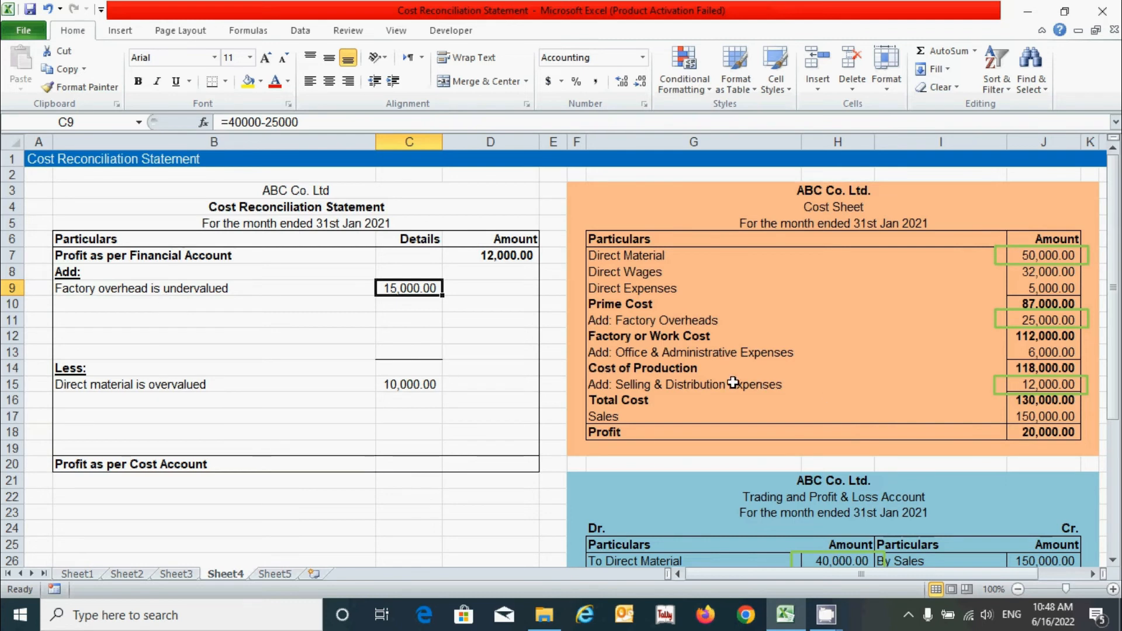
pyautogui.click(184, 305)
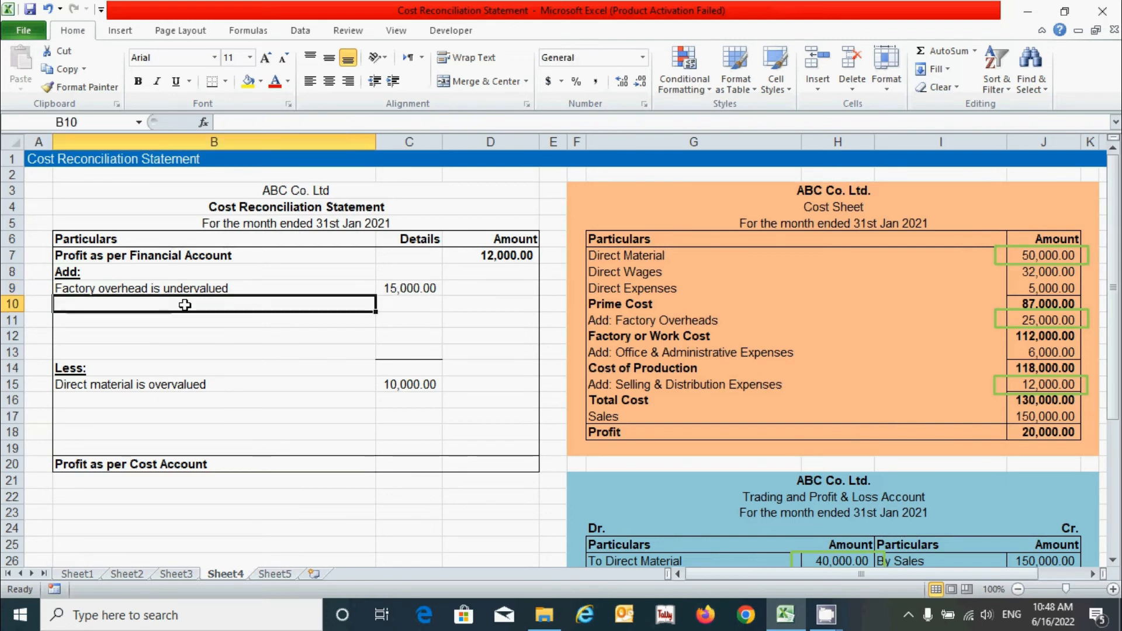
pyautogui.write('Selling')
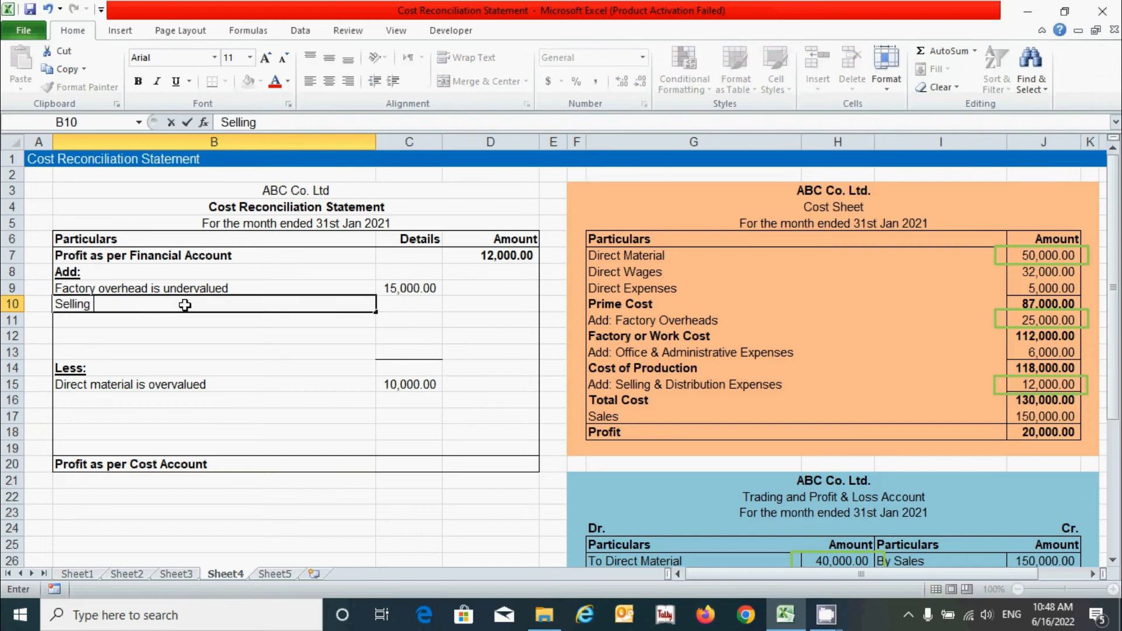
pyautogui.write(' & Distribution')
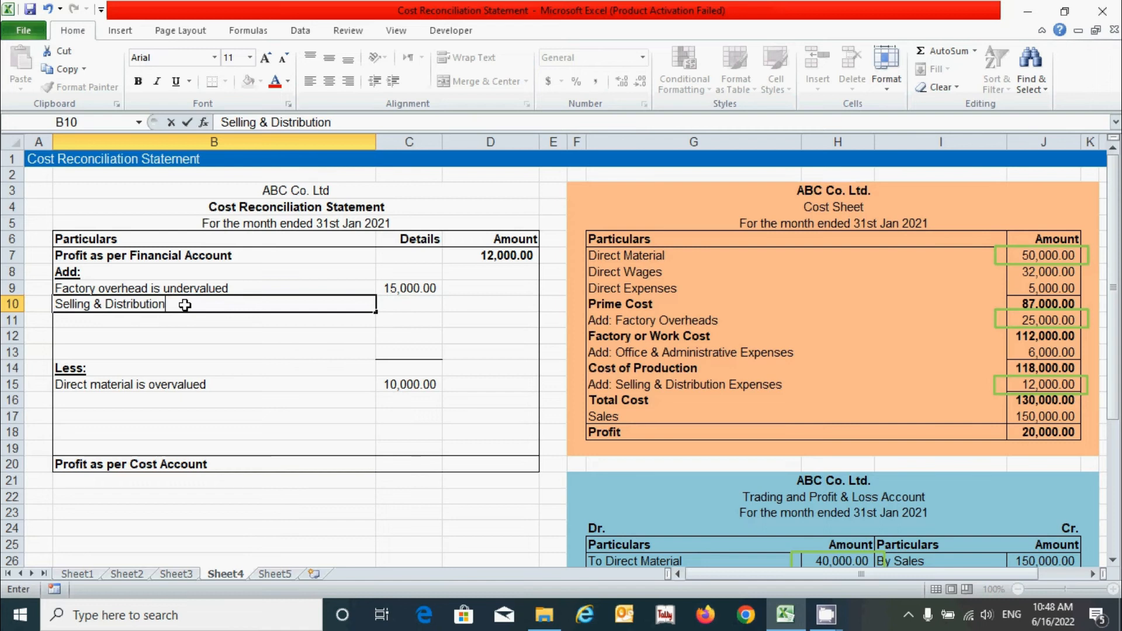
pyautogui.write(' Expenses i')
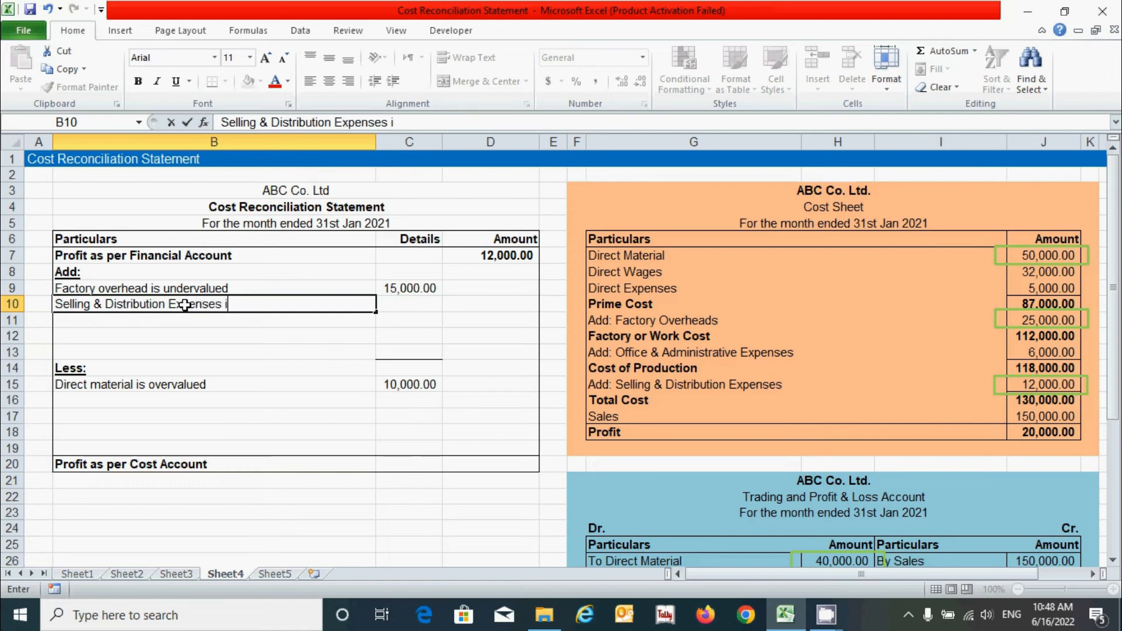
pyautogui.write('s undervalued in cost account')
pyautogui.press('Tab')
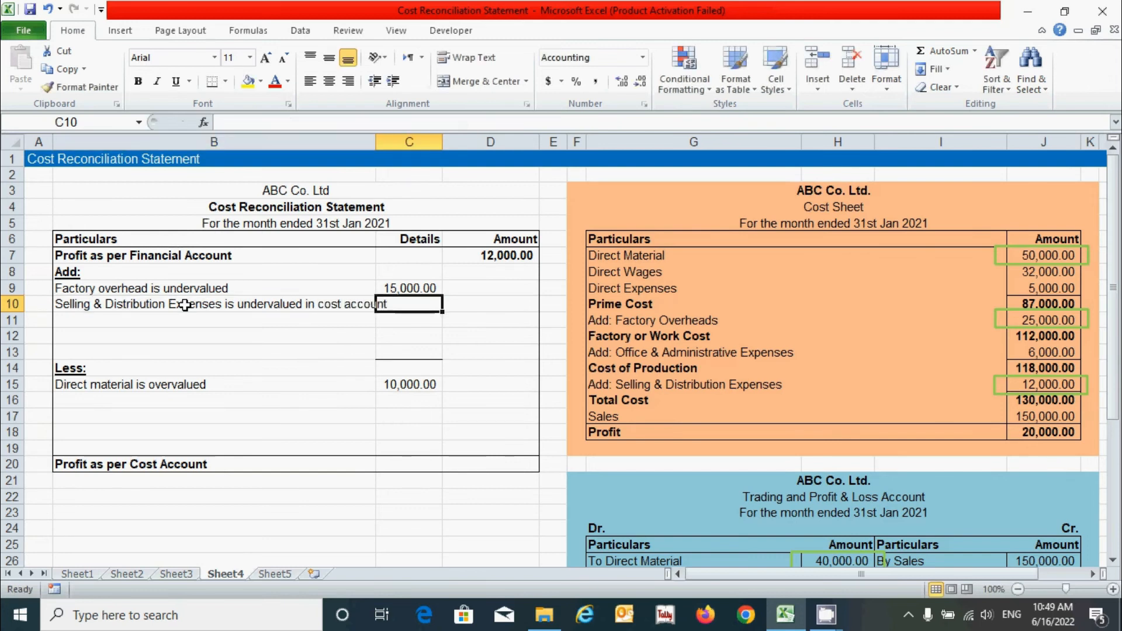
# - Enter 3,000 in C10 as the selling and distribution expenses difference between the two accounts
pyautogui.scroll(-4, 185, 305)
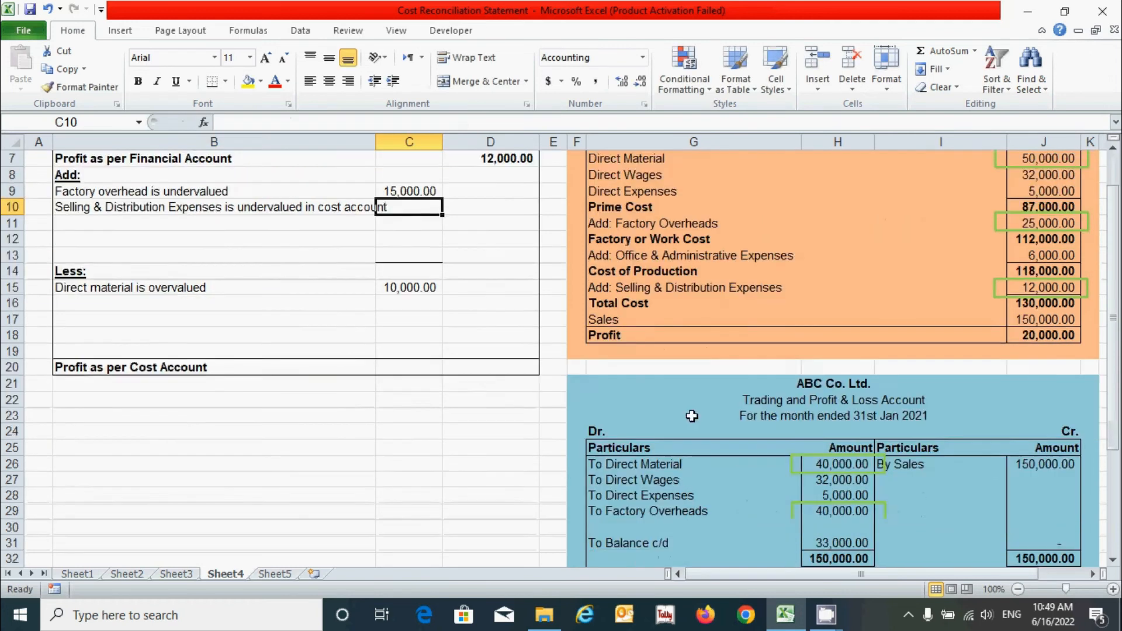
pyautogui.scroll(4, 755, 237)
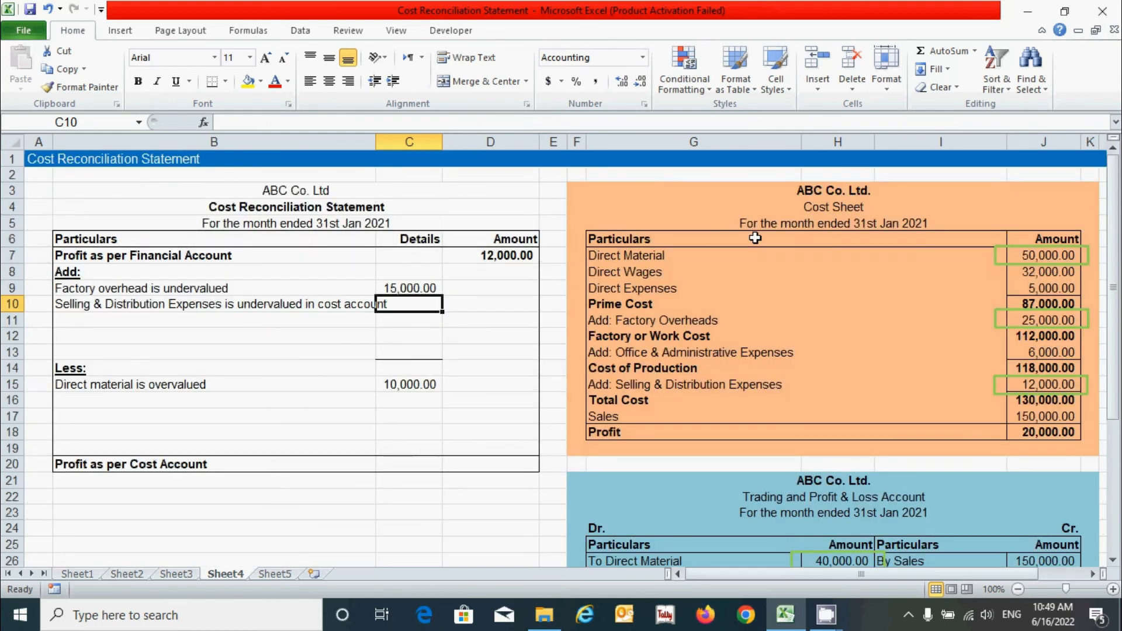
pyautogui.write('3000')
pyautogui.press('Return')
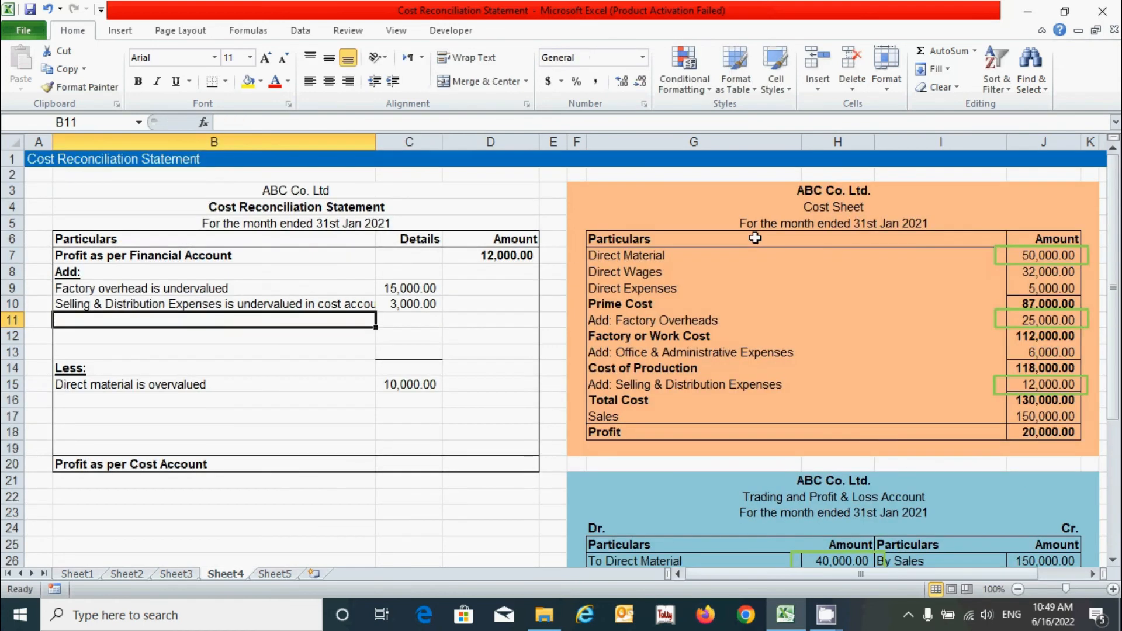
# - Append "in cost account" to the factory overhead label in B9 and the direct material label in B15
pyautogui.click(268, 290)
pyautogui.doubleClick(269, 290)
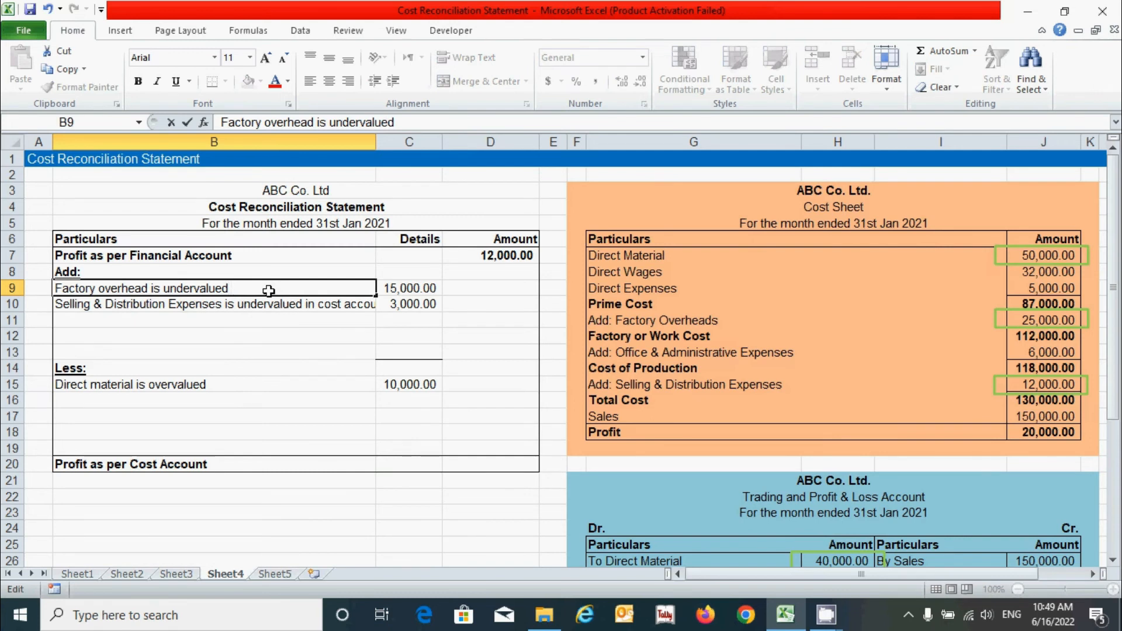
pyautogui.write('in cost account')
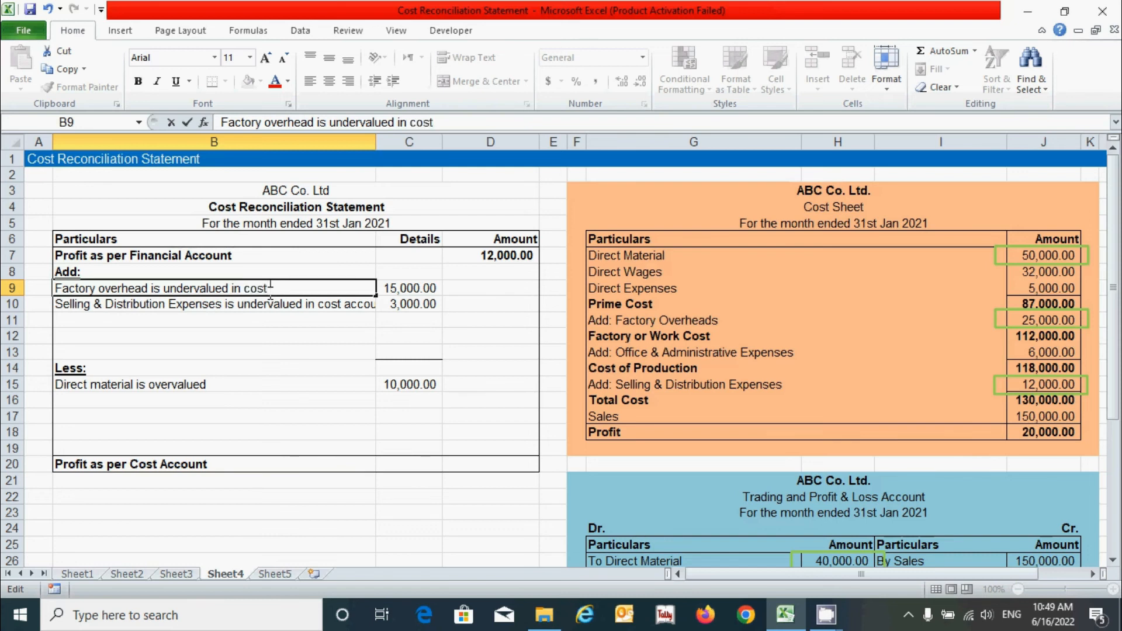
pyautogui.press('Return')
pyautogui.doubleClick(214, 385)
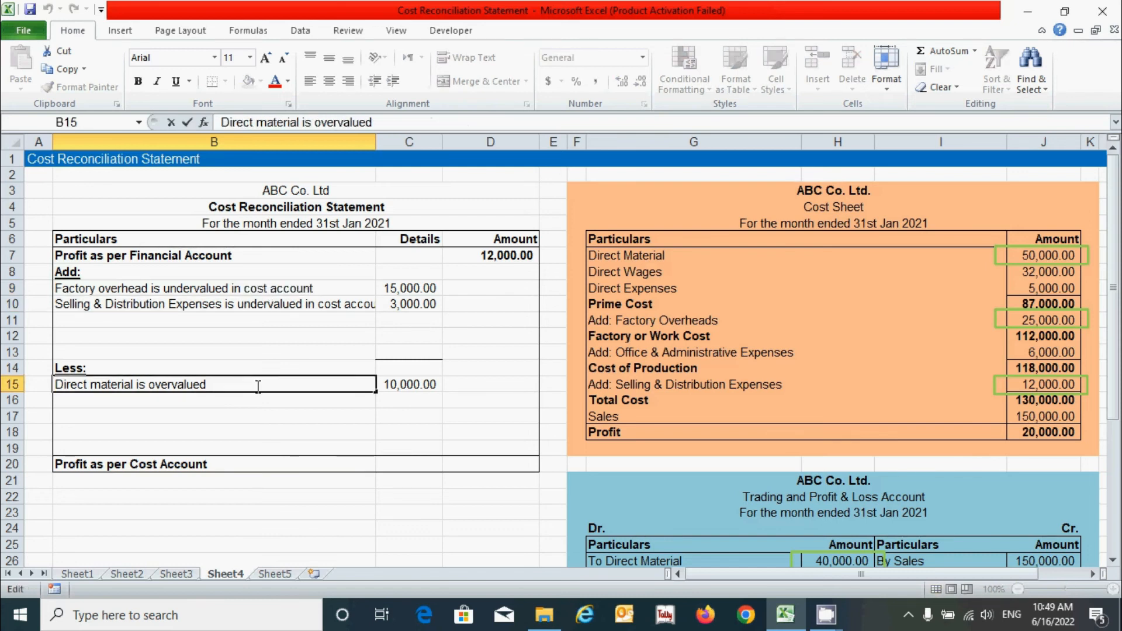
pyautogui.write('cost account')
pyautogui.press('Return')
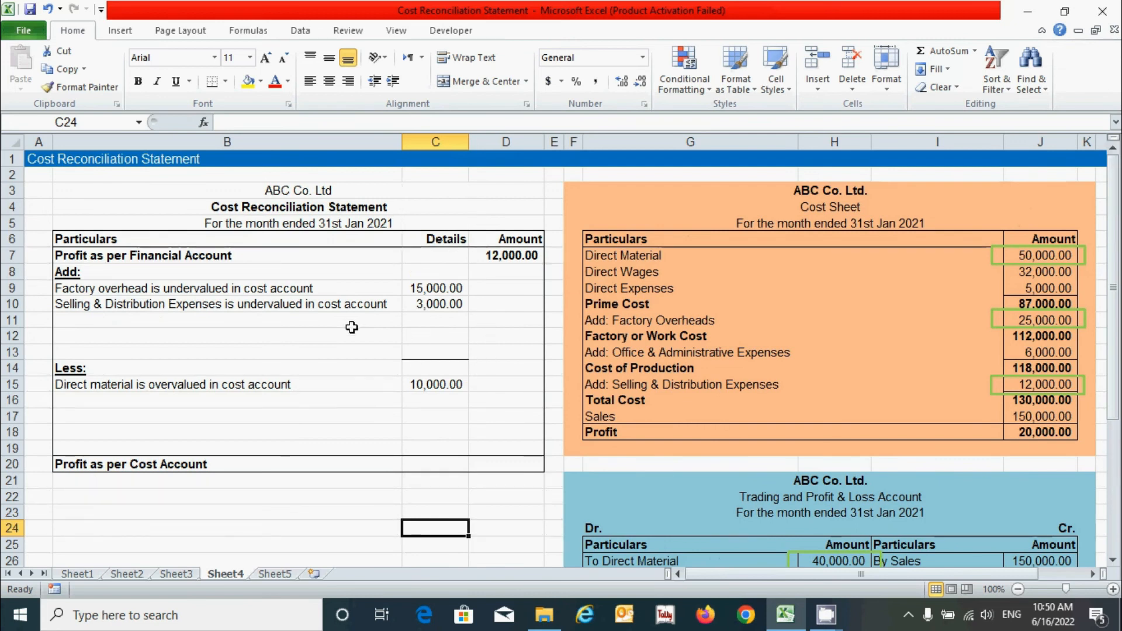
# - Total the Add adjustments in cell D13 with the formula =SUM(C9:C13)
pyautogui.click(505, 351)
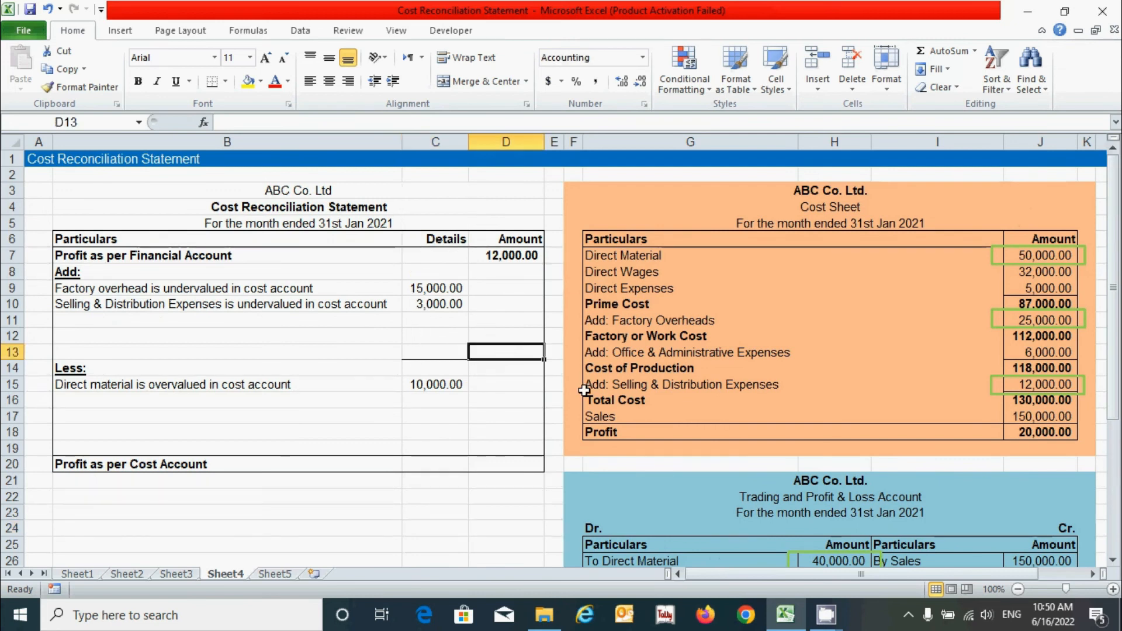
pyautogui.write('=s')
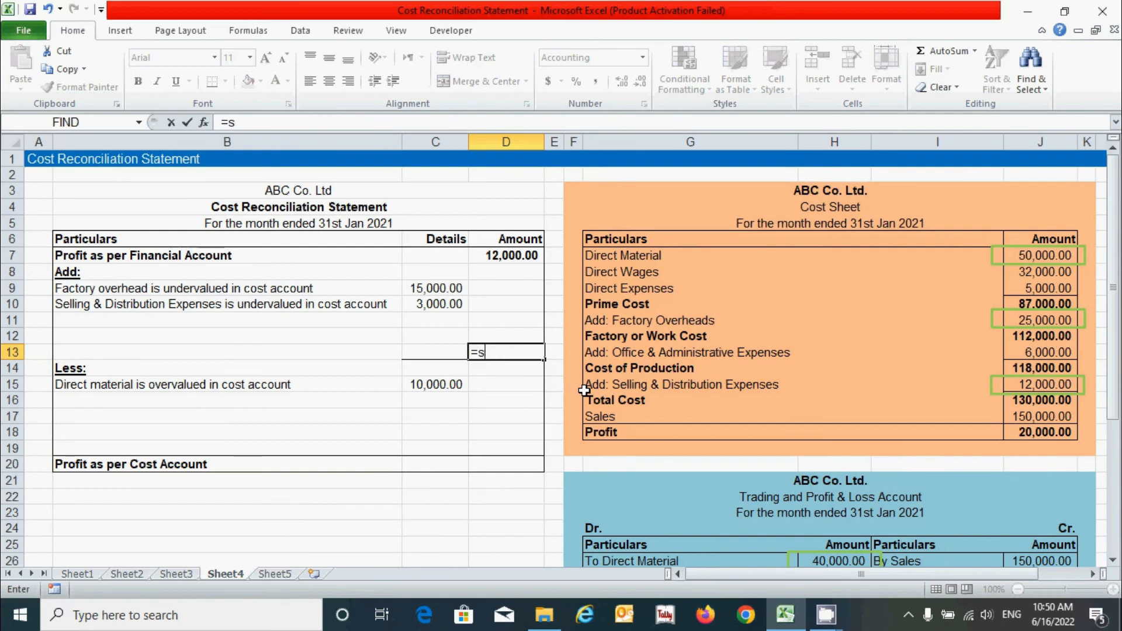
pyautogui.write('um')
pyautogui.press('Tab')
pyautogui.moveTo(419, 289); pyautogui.dragTo(444, 351)
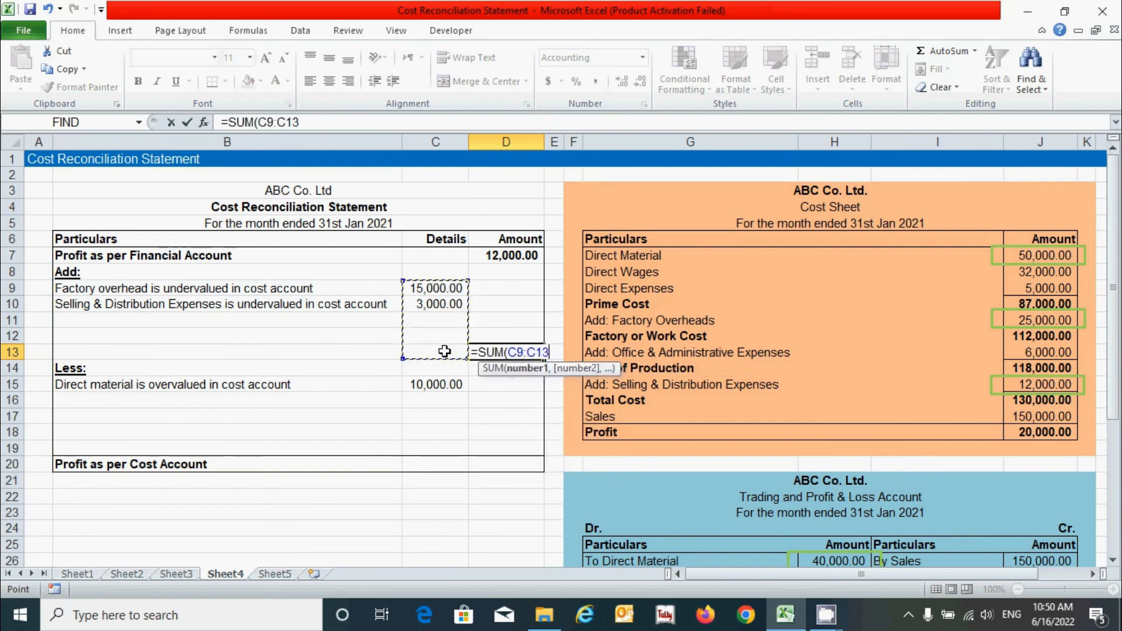
pyautogui.write(')')
pyautogui.press('Return')
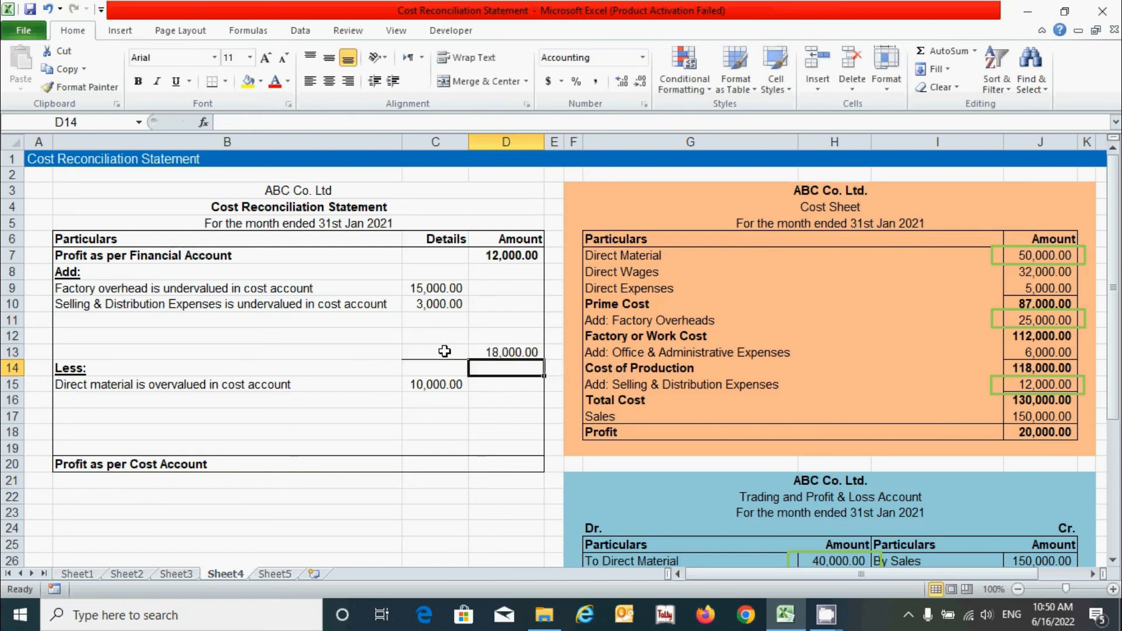
# - Total the Less adjustments as a negative amount in cell D19 with the formula =-SUM(C15:C19)
pyautogui.click(532, 451)
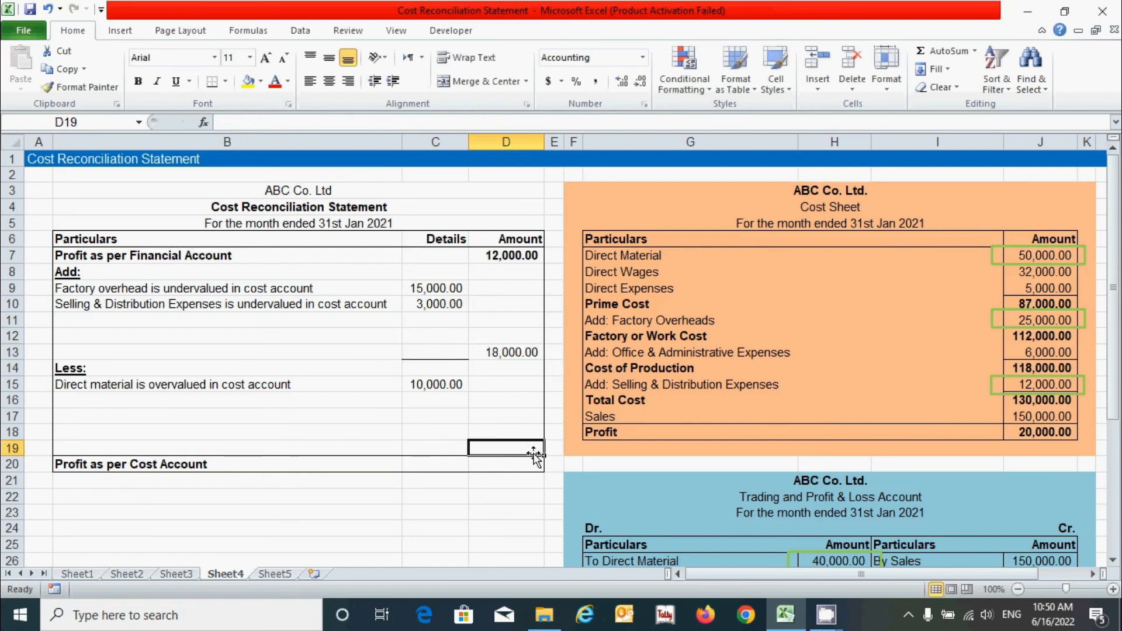
pyautogui.write('=sum')
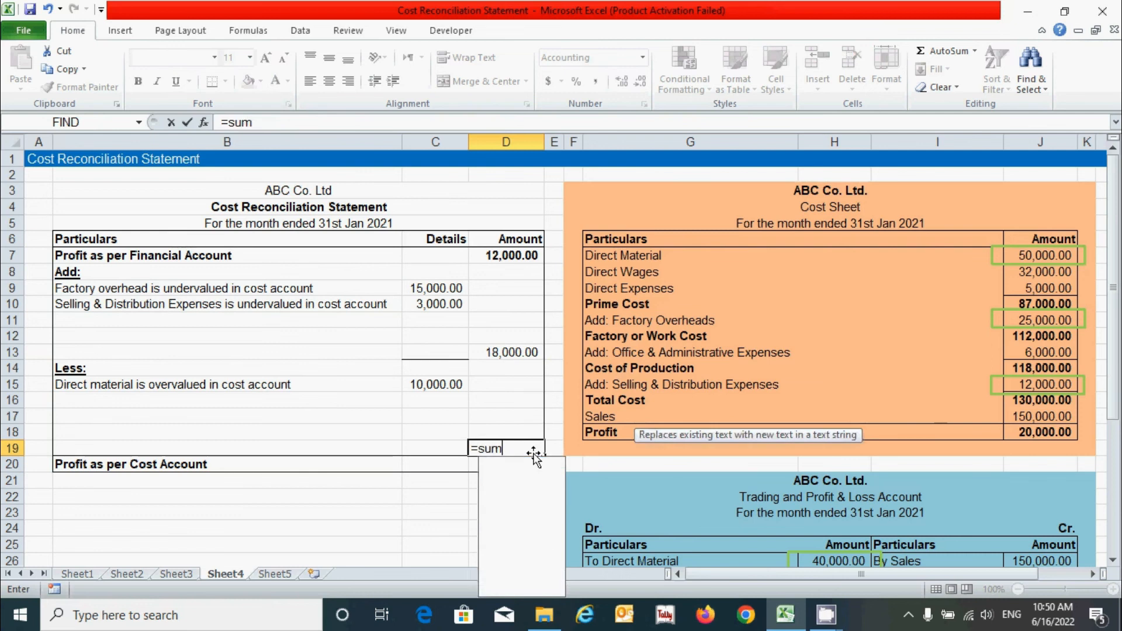
pyautogui.press('Tab')
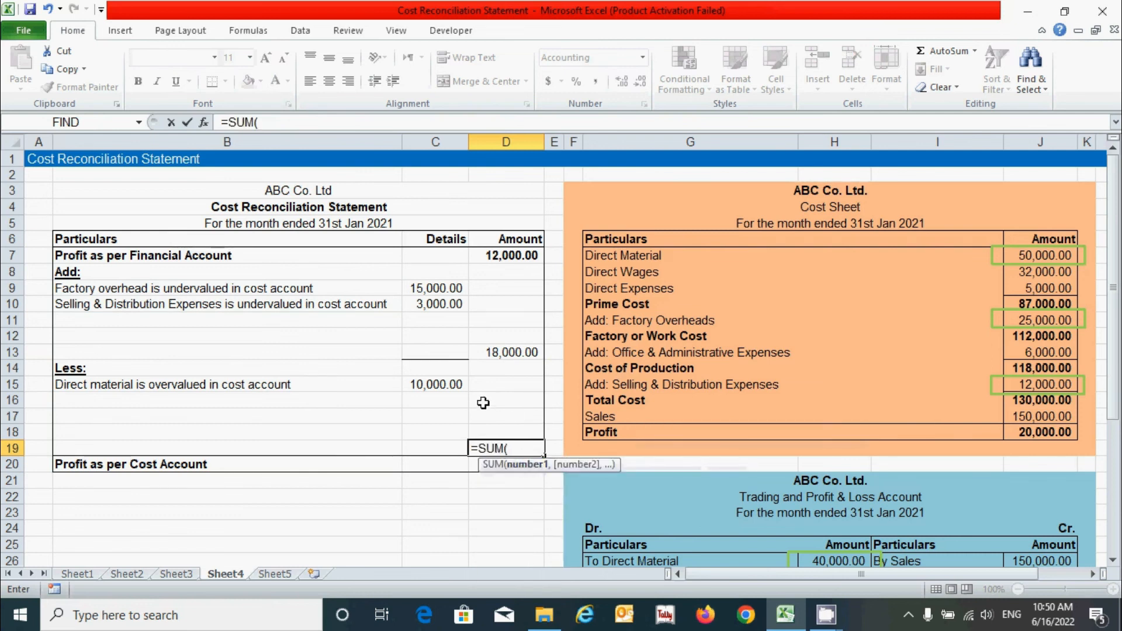
pyautogui.moveTo(448, 387); pyautogui.dragTo(451, 449)
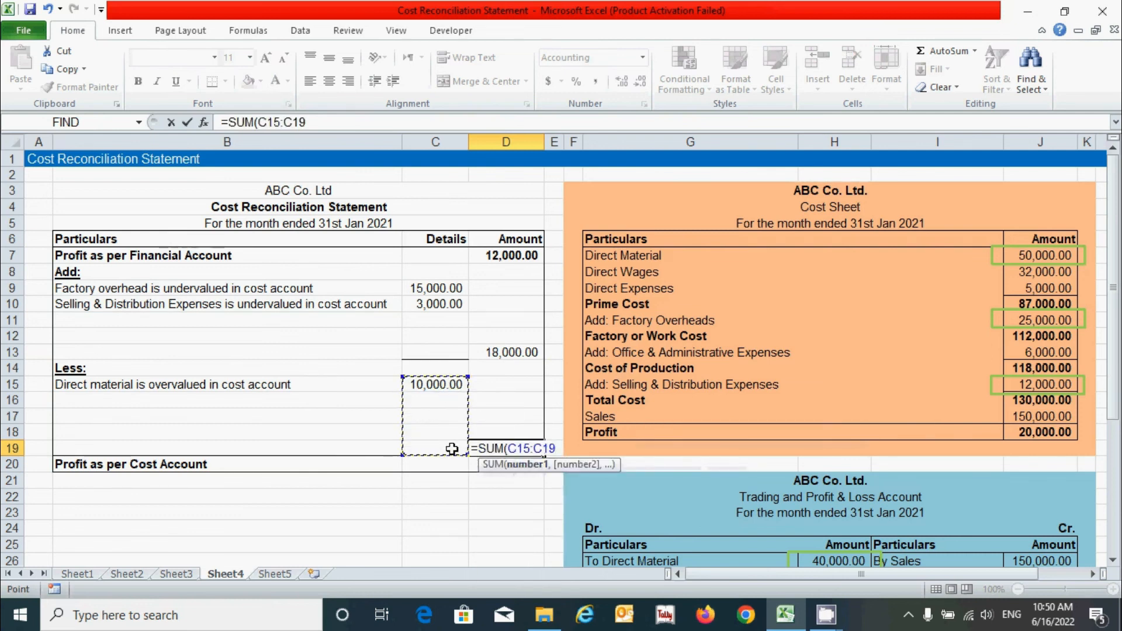
pyautogui.write(')')
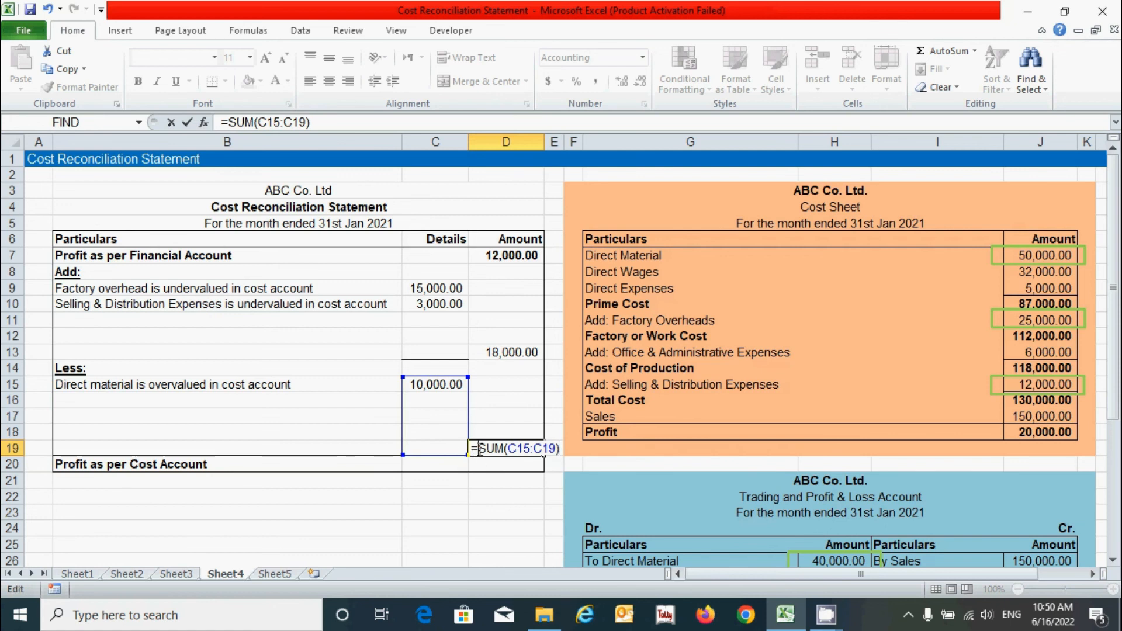
pyautogui.write('-')
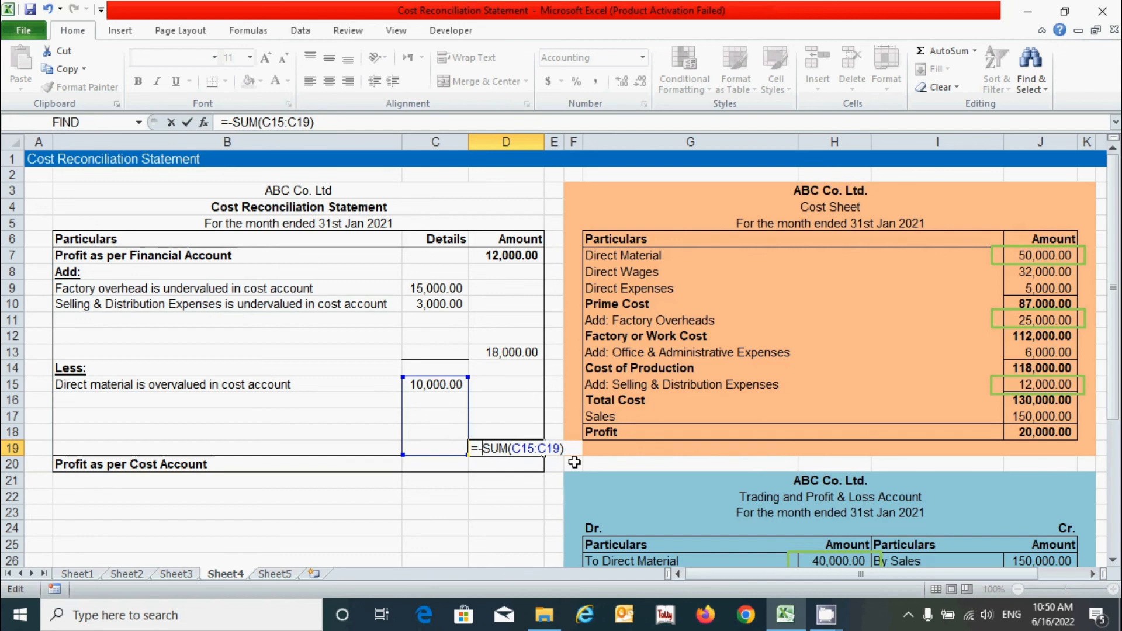
pyautogui.press('Return')
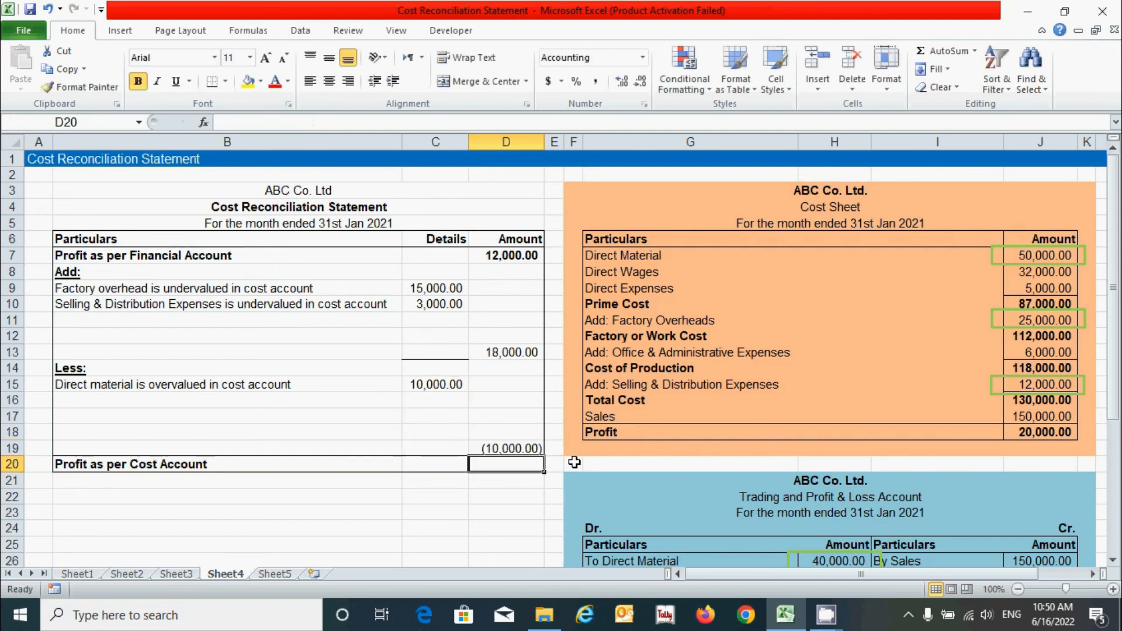
# - Calculate the profit as per cost account in cell D20 with the formula =SUM(D7,D13,D19)
pyautogui.write('=')
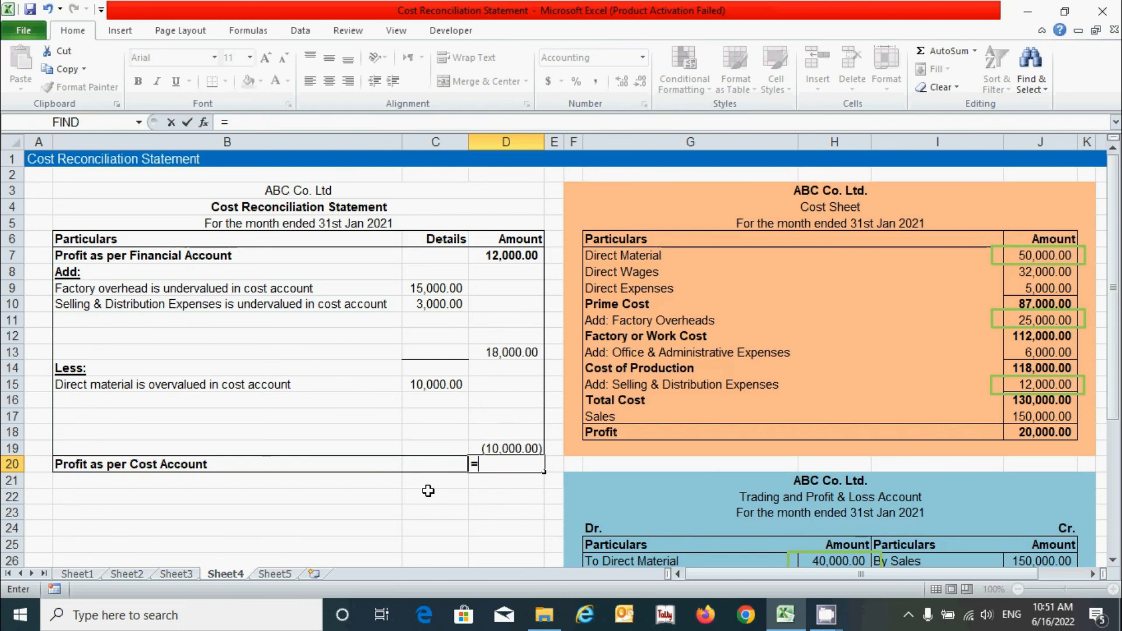
pyautogui.write('sum')
pyautogui.press('Tab')
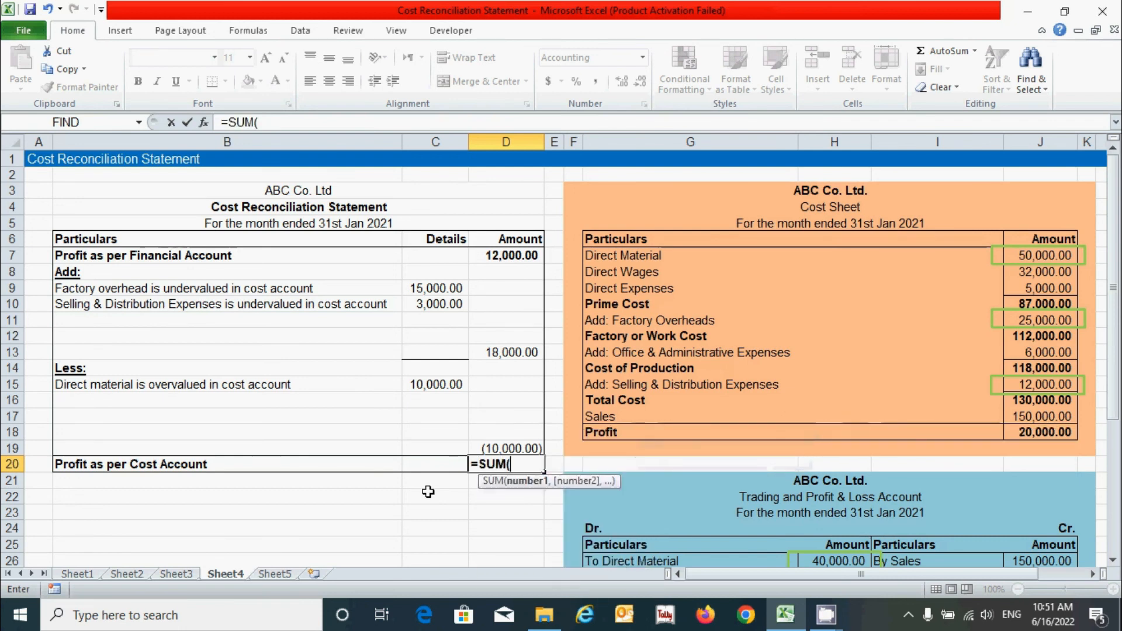
pyautogui.click(513, 256)
pyautogui.write(',')
pyautogui.click(504, 348)
pyautogui.write(',')
pyautogui.click(496, 447)
pyautogui.write(')')
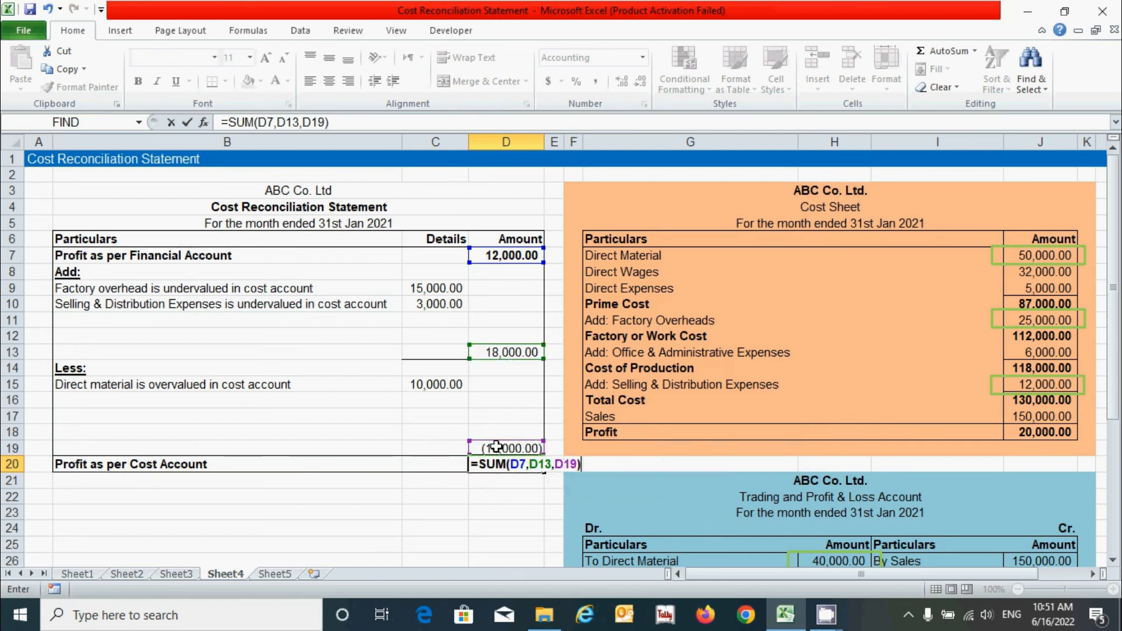
pyautogui.press('Return')
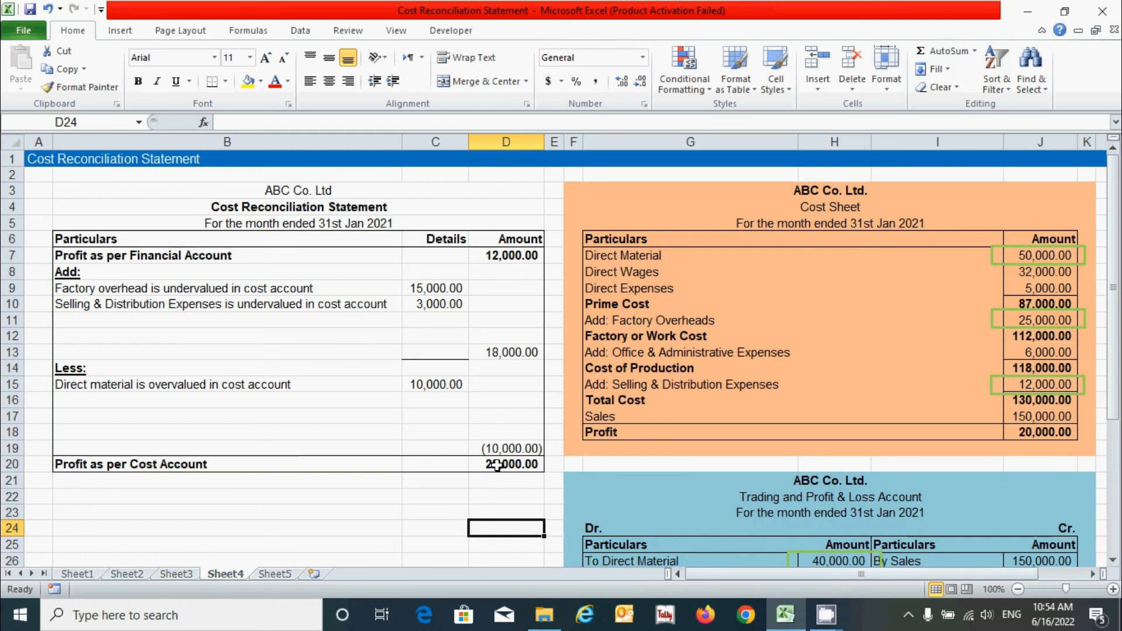
# - Check the statement's cost account profit against the Cost Sheet profit, and its financial account profit against the Profit & Loss net profit
pyautogui.click(527, 467)
pyautogui.click(1043, 433)
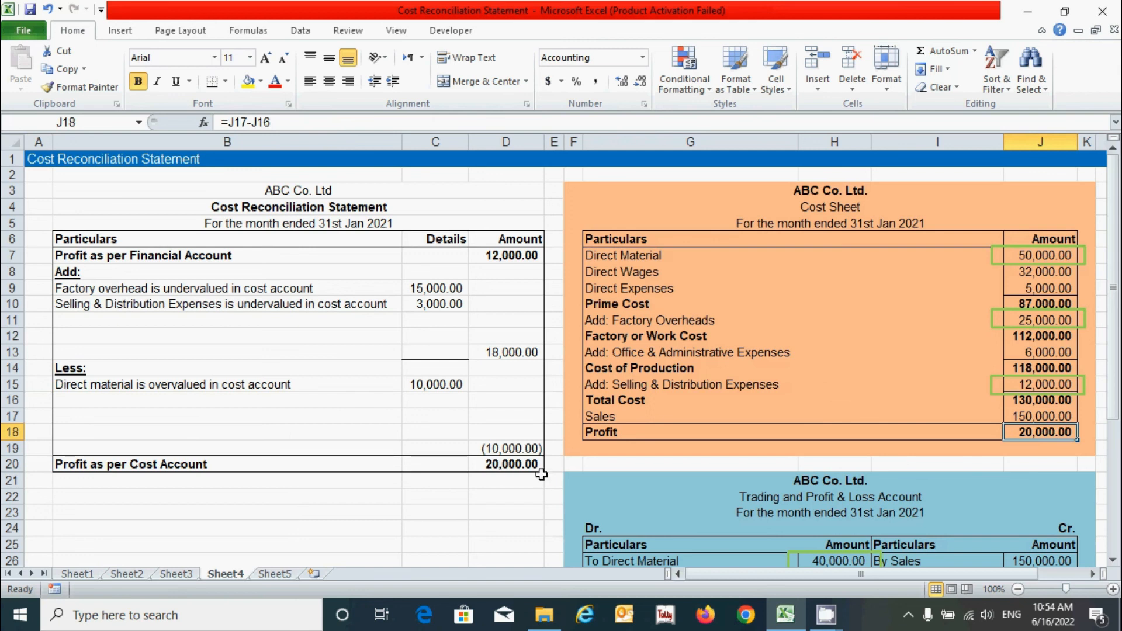
pyautogui.click(458, 501)
pyautogui.click(517, 259)
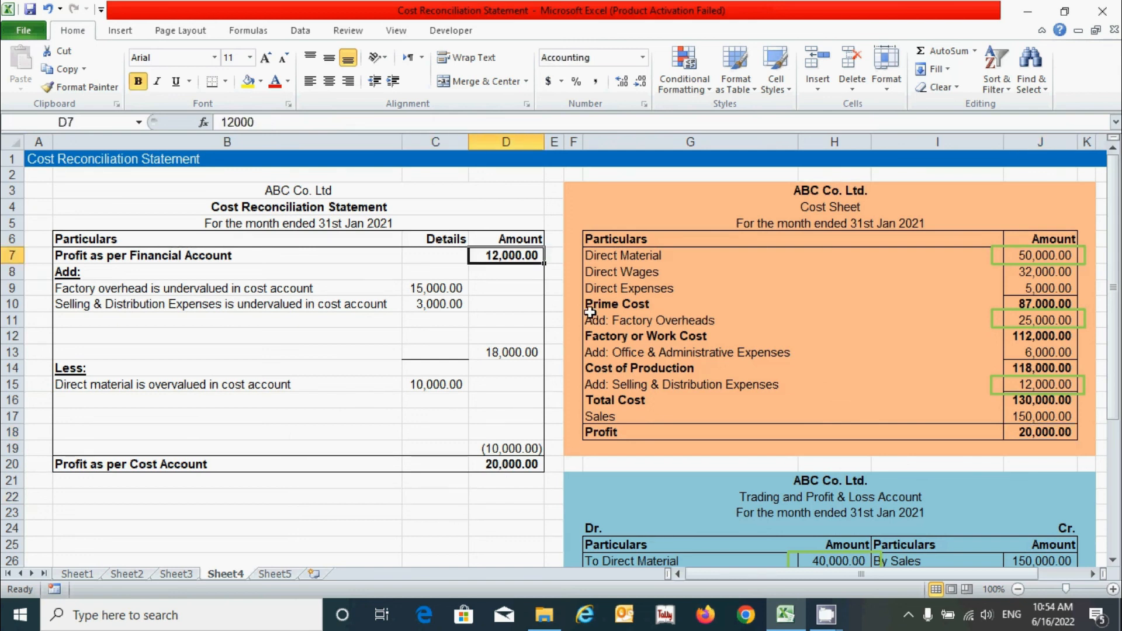
pyautogui.scroll(-6, 883, 511)
pyautogui.click(826, 448)
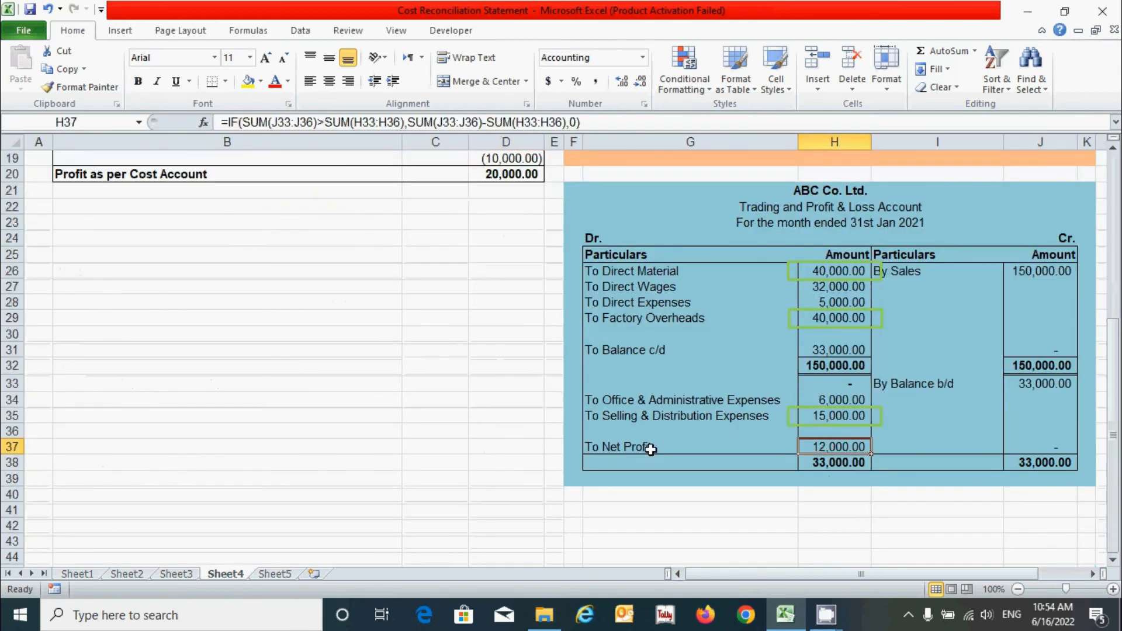
pyautogui.click(348, 432)
pyautogui.scroll(6, 347, 432)
pyautogui.click(363, 512)
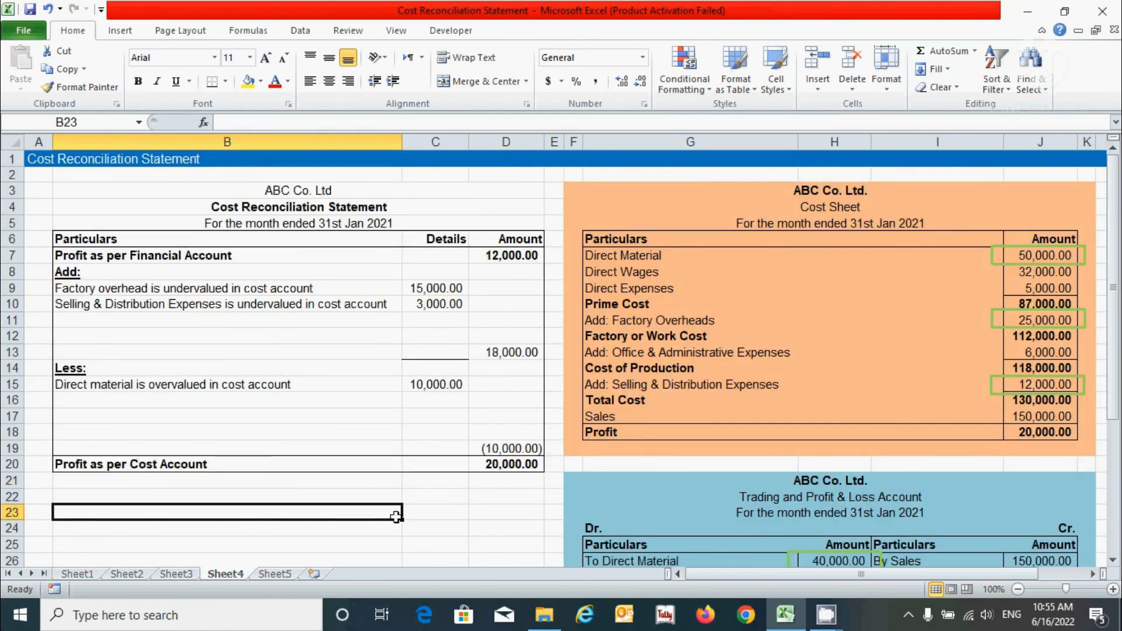